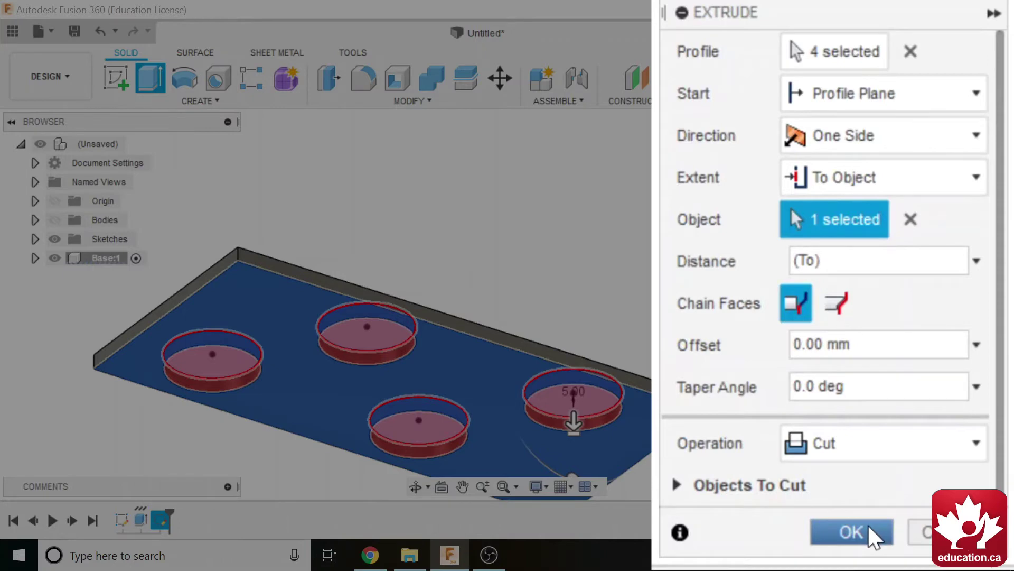
Complete the one-sided extruded cut of the four circular profiles through the plate, using the To Object extent
left_click(869, 525)
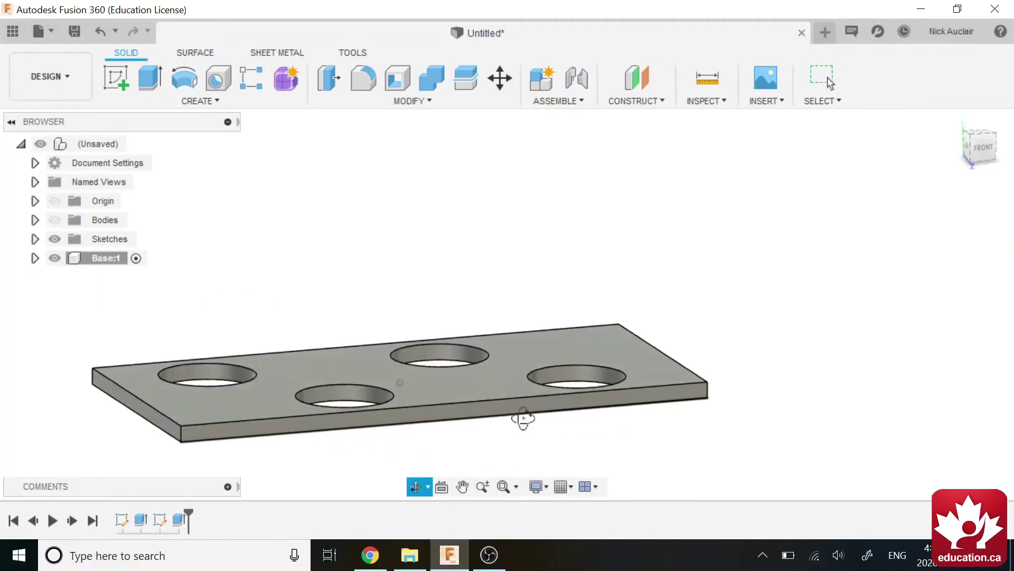
middle_click_drag(523, 418, 483, 429, "shift")
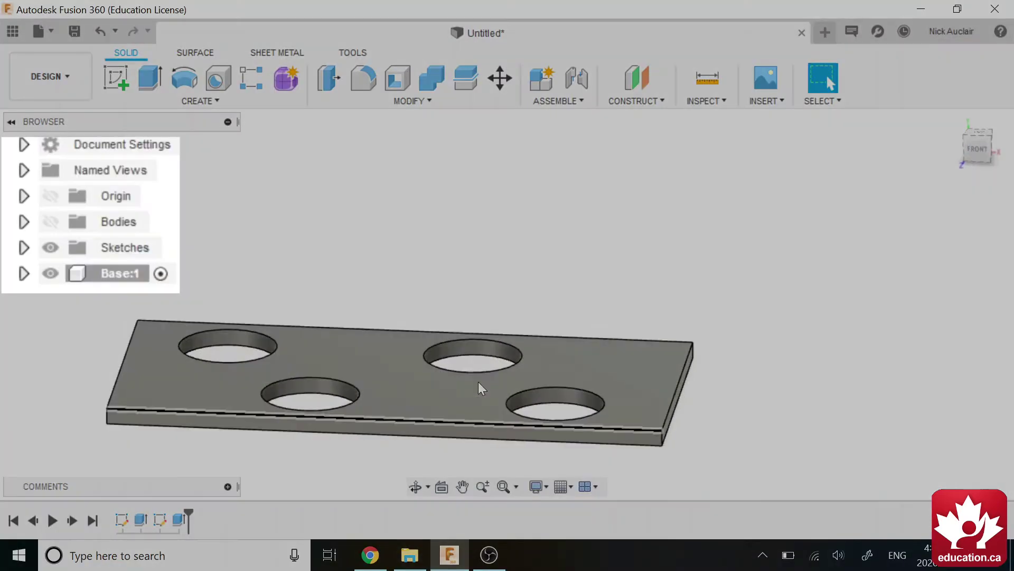
Show the top-level bodies so the water tank appears around the plate
left_click(50, 222)
left_click(462, 487)
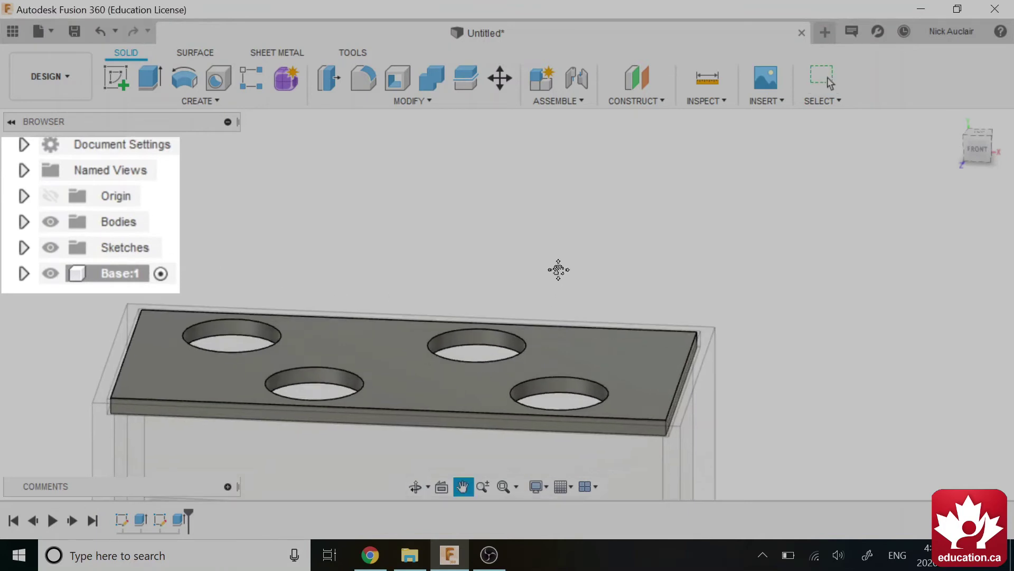
left_click_drag(557, 270, 589, 184)
key("Escape")
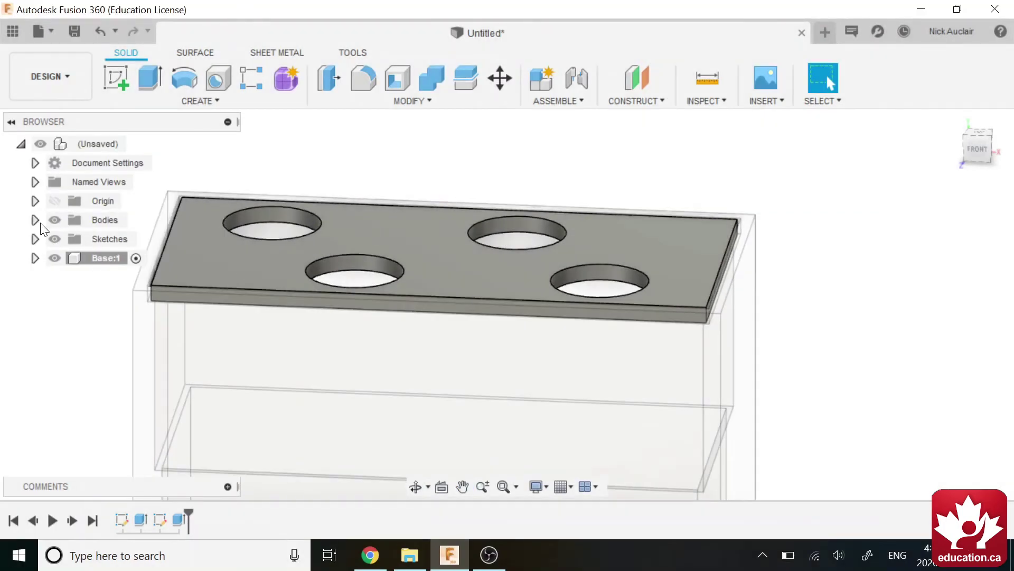
scroll(425, 230, "down", 2)
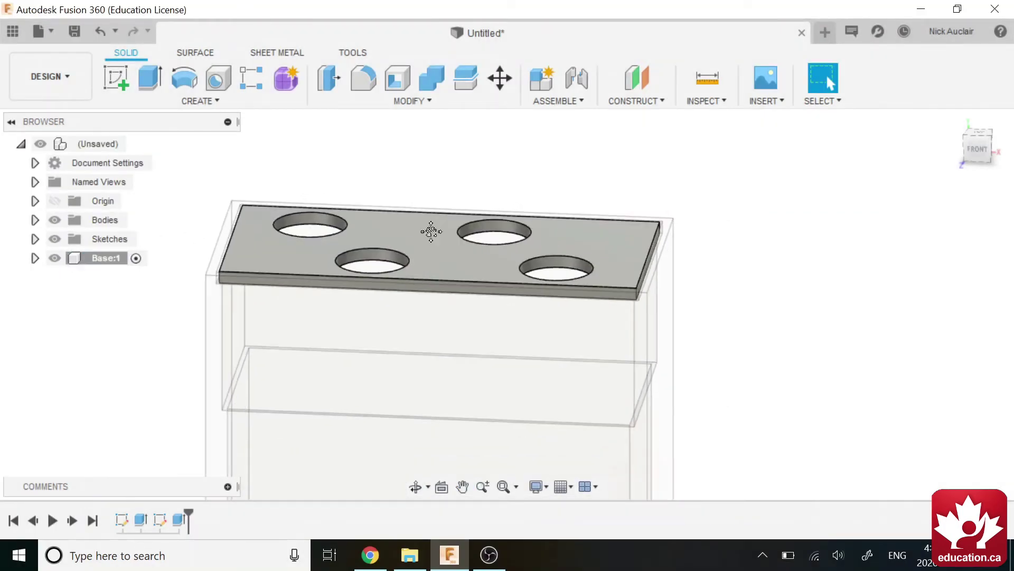
middle_click_drag(426, 229, 473, 170)
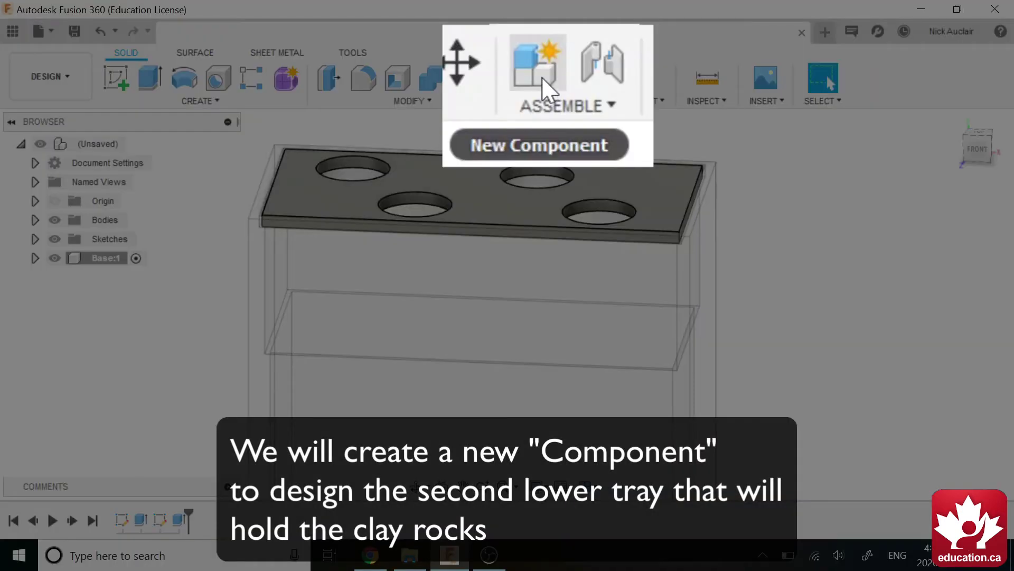
Create an active empty component named "Top Tray" under Base and hide Base's bodies
left_click(542, 78)
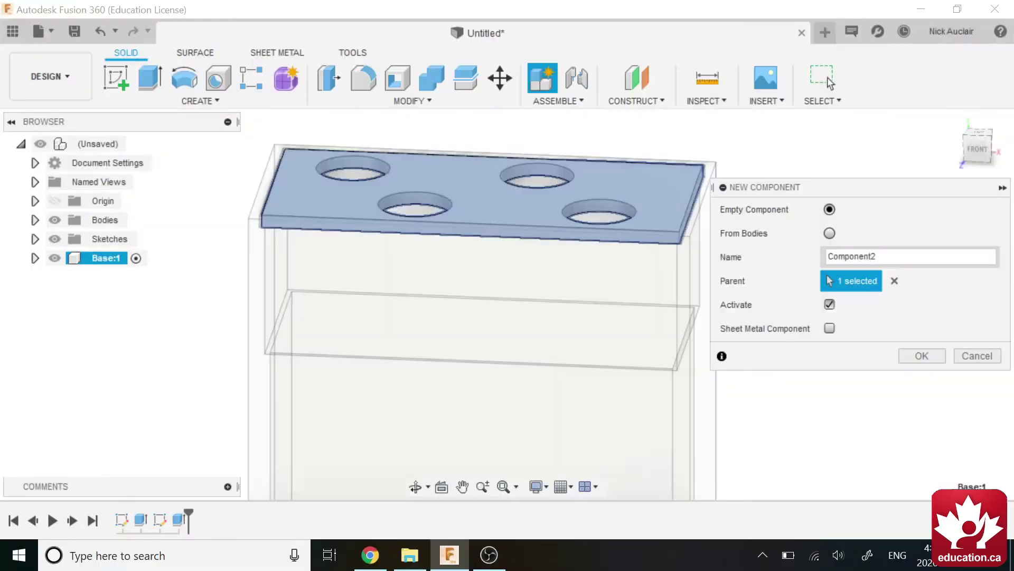
double_click(824, 256)
key("BackSpace")
type("T")
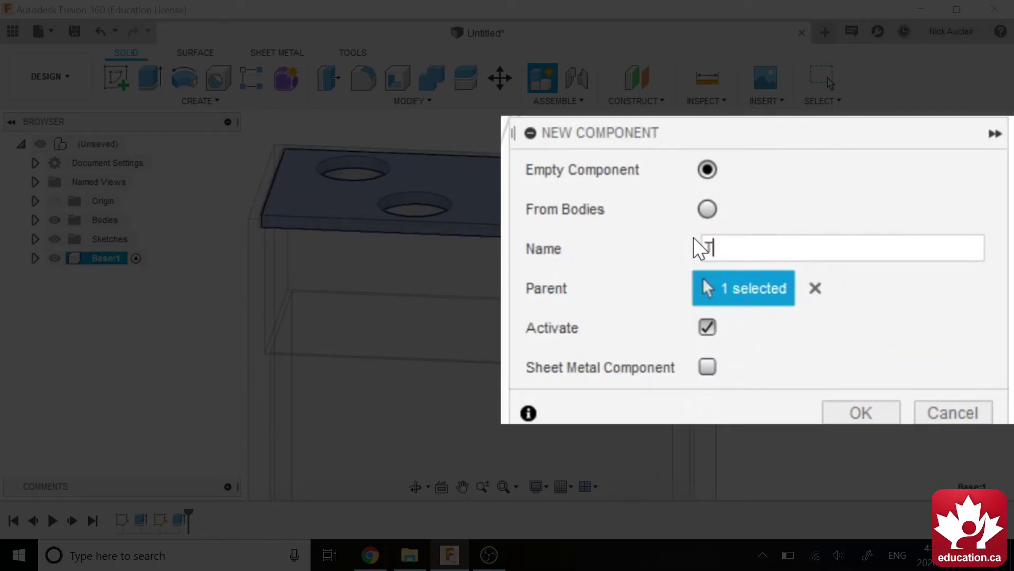
type("op Tray")
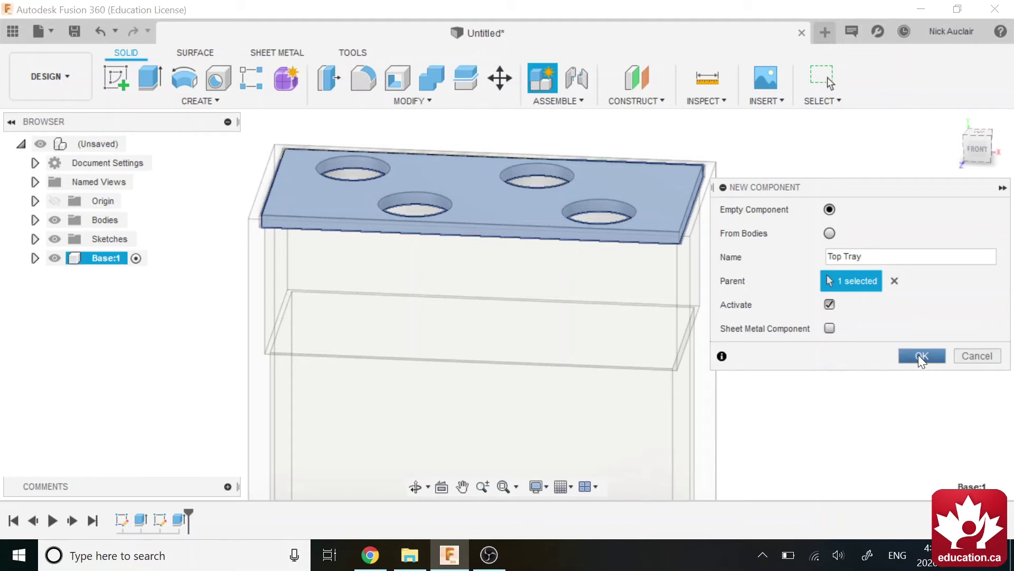
left_click(918, 354)
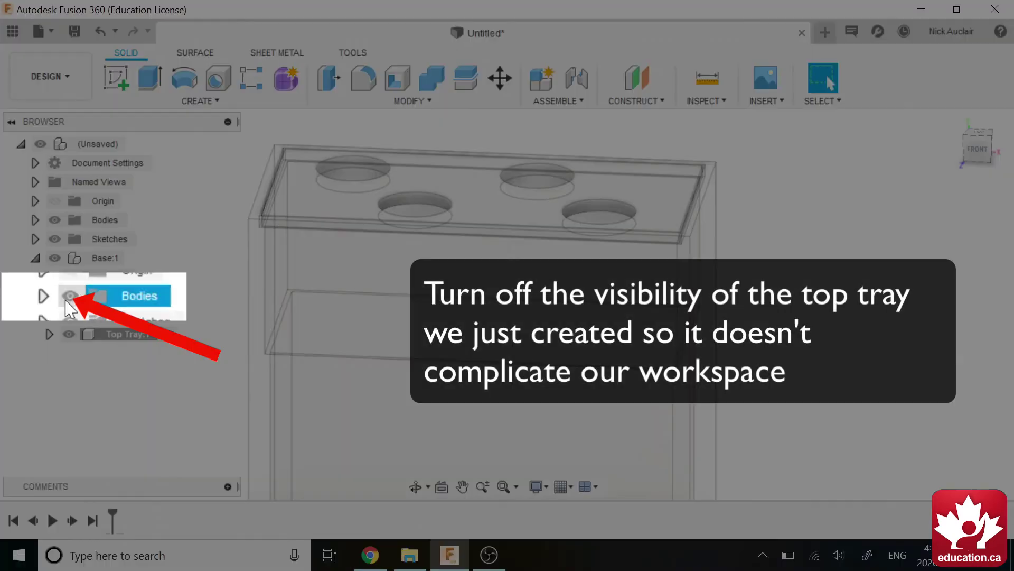
left_click(69, 300)
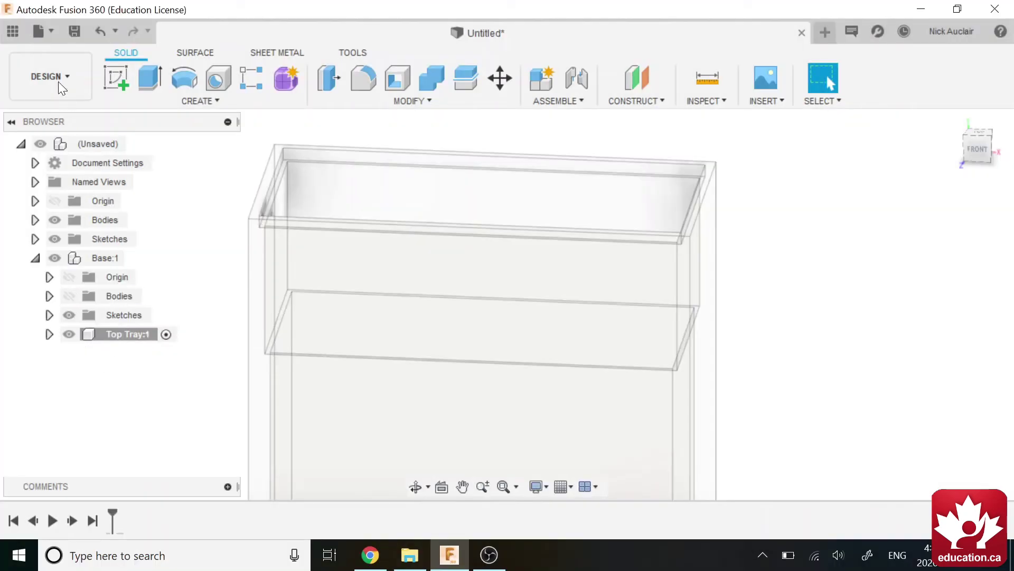
Start a sketch on the second, more inward ledge inside the water tank
left_click(115, 80)
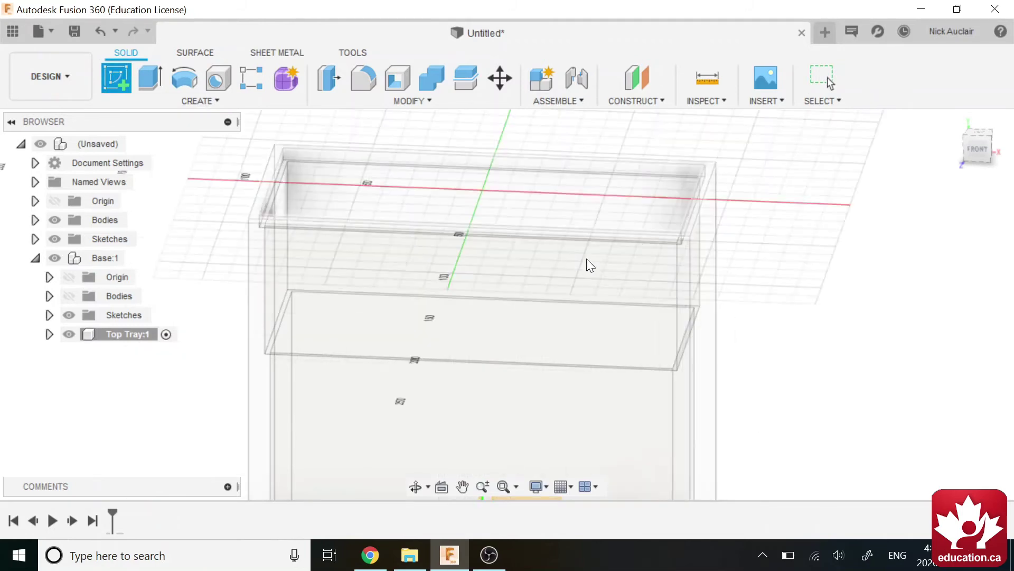
mouse_move(531, 271)
middle_mouse_down("shift")
mouse_move(549, 334)
mouse_move(518, 337)
mouse_move(508, 310)
middle_mouse_up("shift")
middle_click_drag(317, 127, 315, 147, "shift")
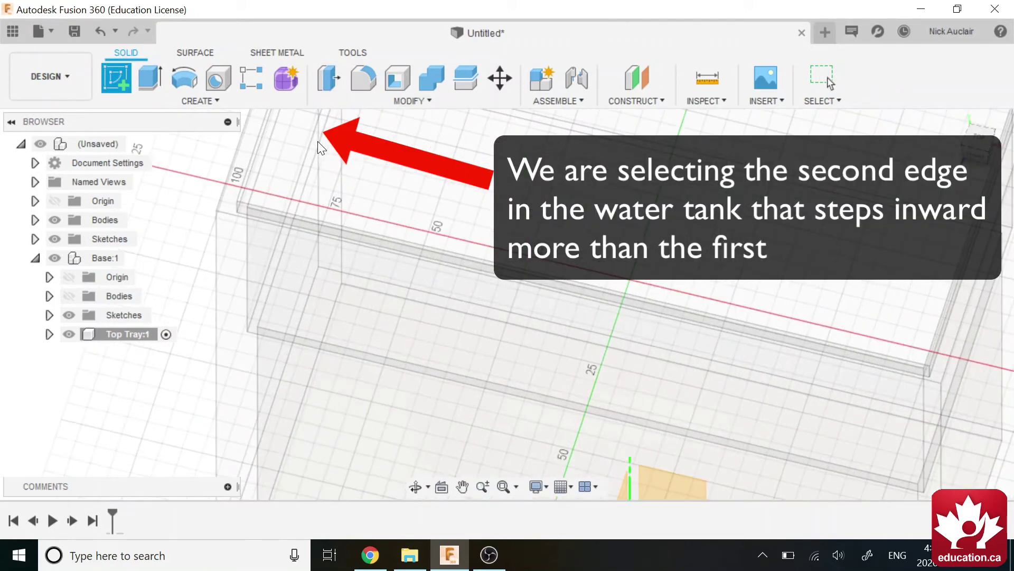
left_click(314, 146)
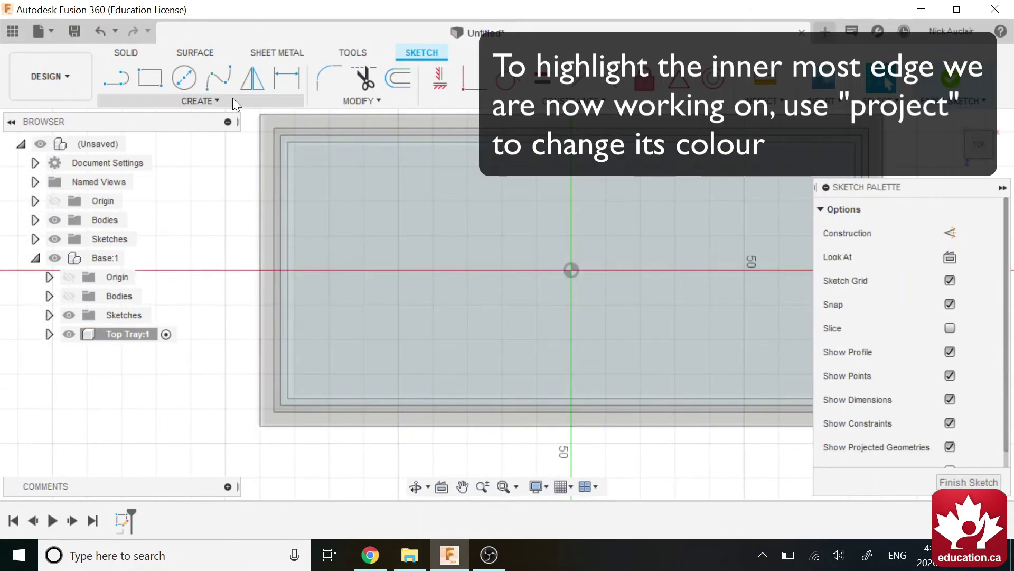
Project the inner ledge face of the water tank into the sketch with Projection Link on
left_click(233, 99)
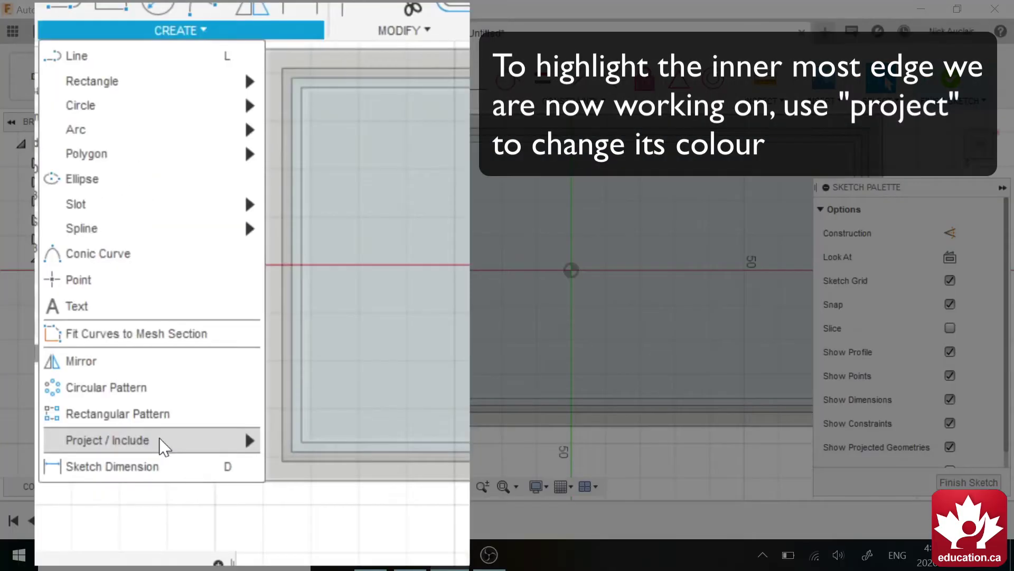
mouse_move(193, 399)
left_click(276, 448)
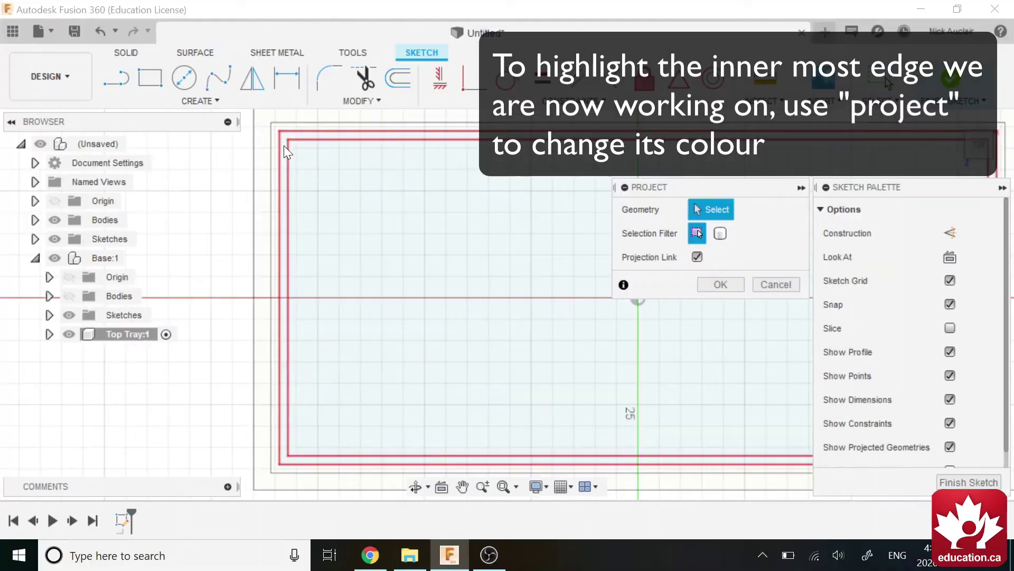
left_click(284, 145)
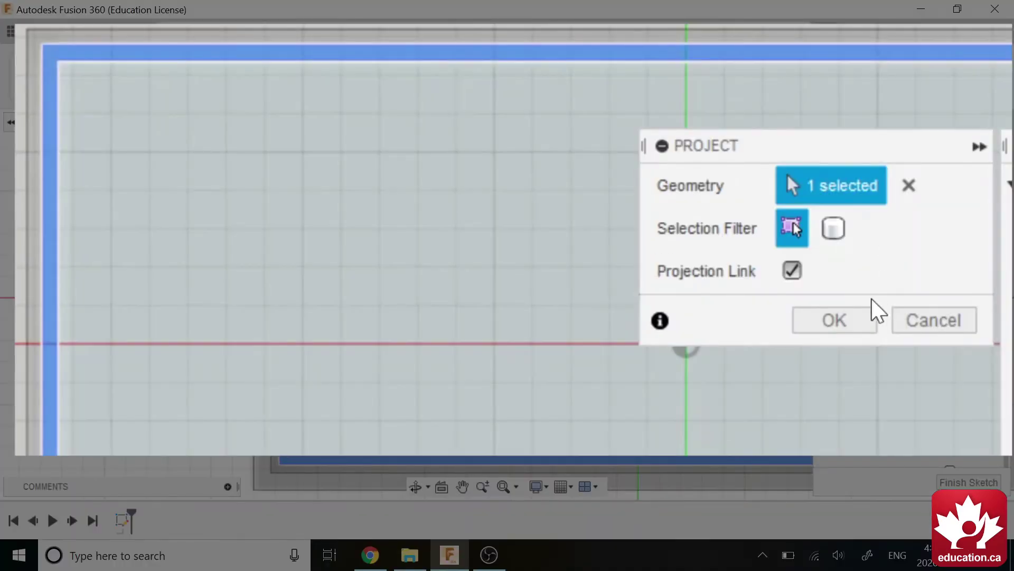
left_click(729, 289)
Sketch a center rectangle from the origin, with its corner inside the projected tank outlines
mouse_move(446, 341)
middle_mouse_down("shift")
mouse_move(436, 237)
mouse_move(435, 272)
mouse_move(507, 265)
middle_mouse_up("shift")
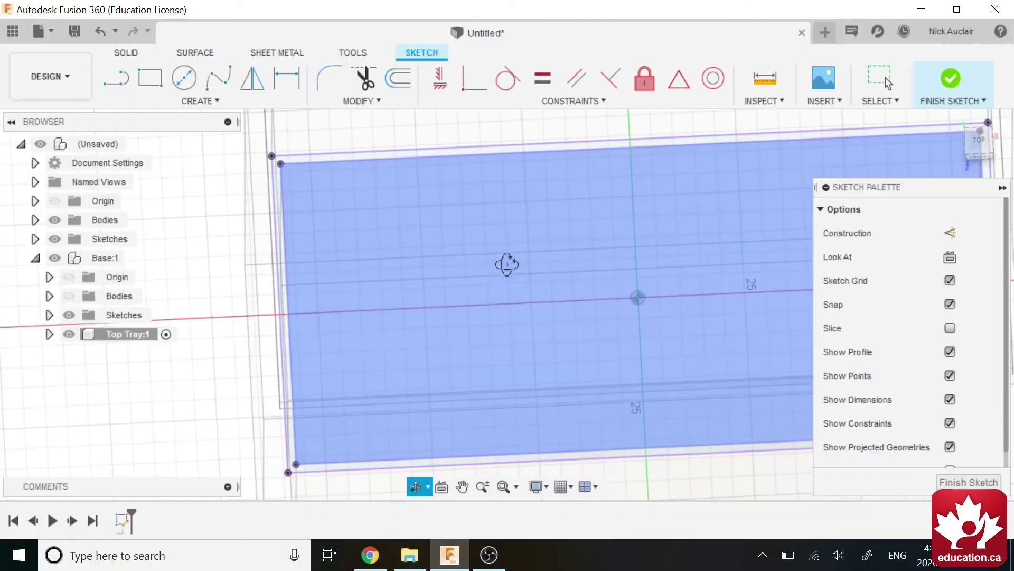
left_click(979, 142)
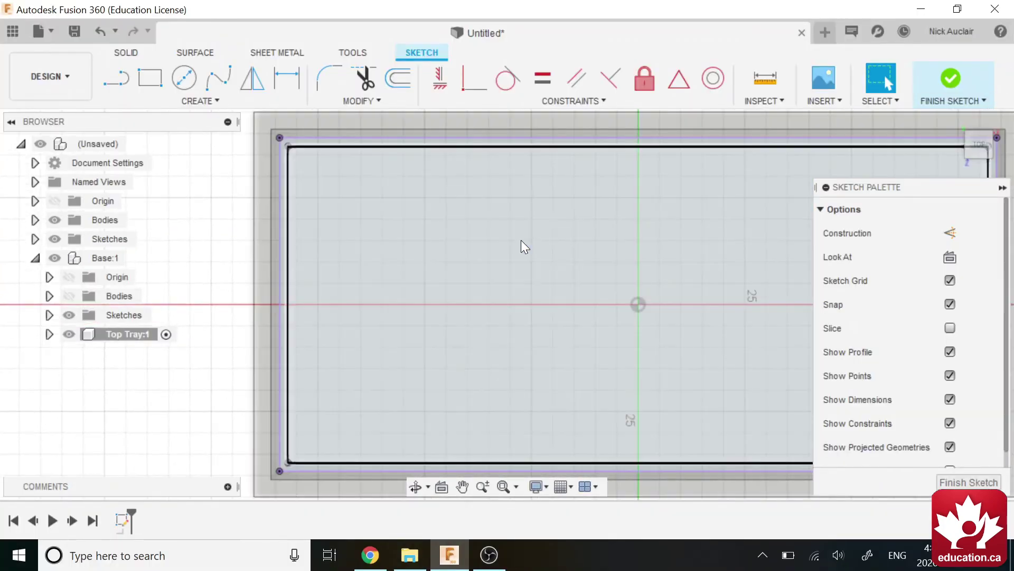
scroll(466, 206, "up", 3)
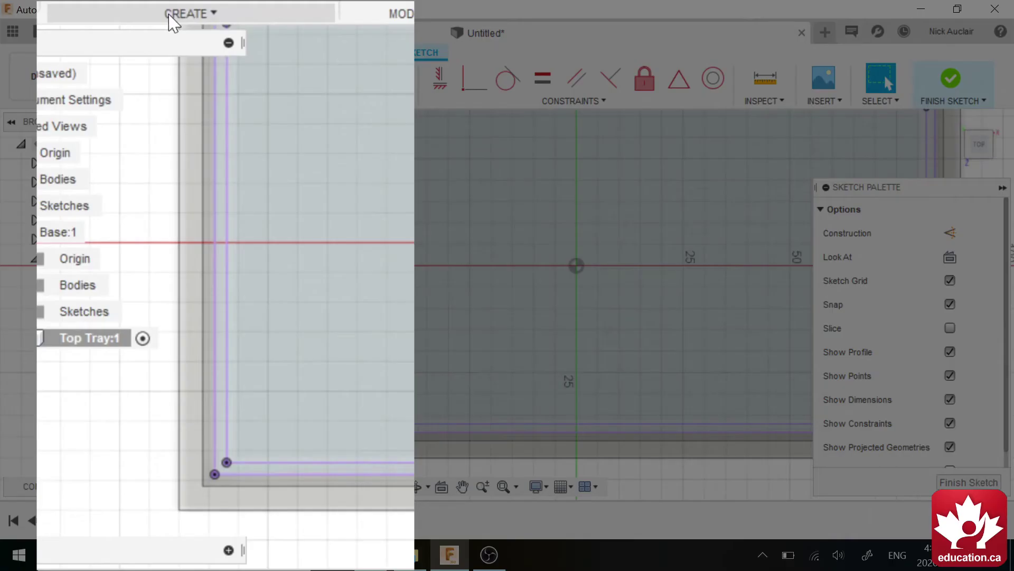
left_click(193, 100)
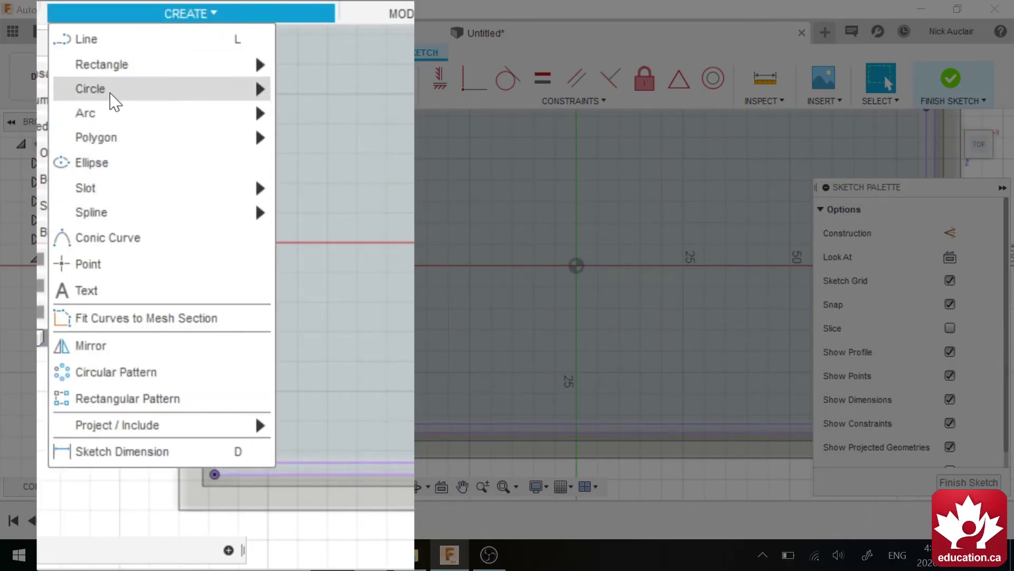
mouse_move(180, 76)
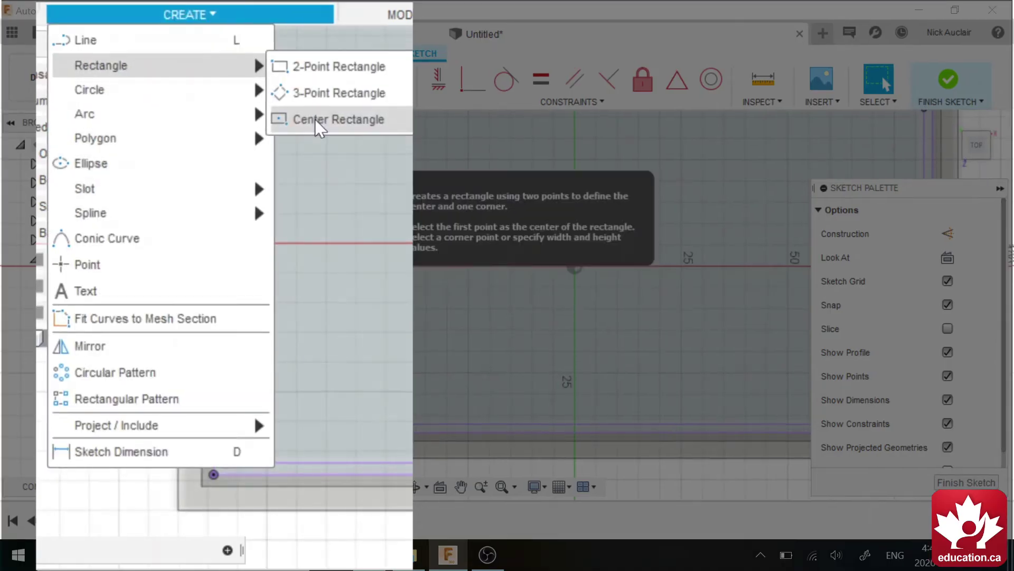
left_click(315, 120)
left_click(575, 267)
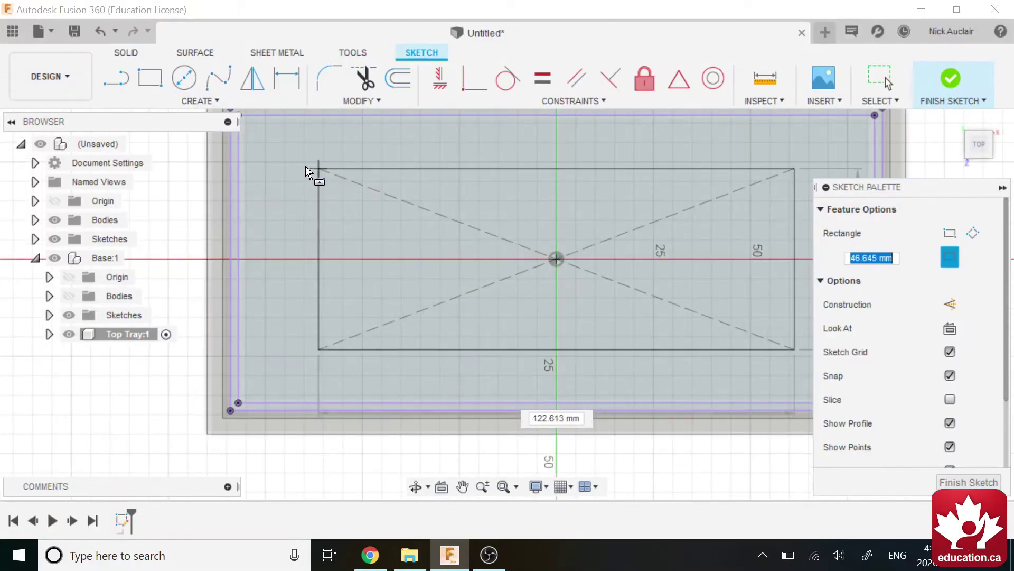
left_click(296, 163)
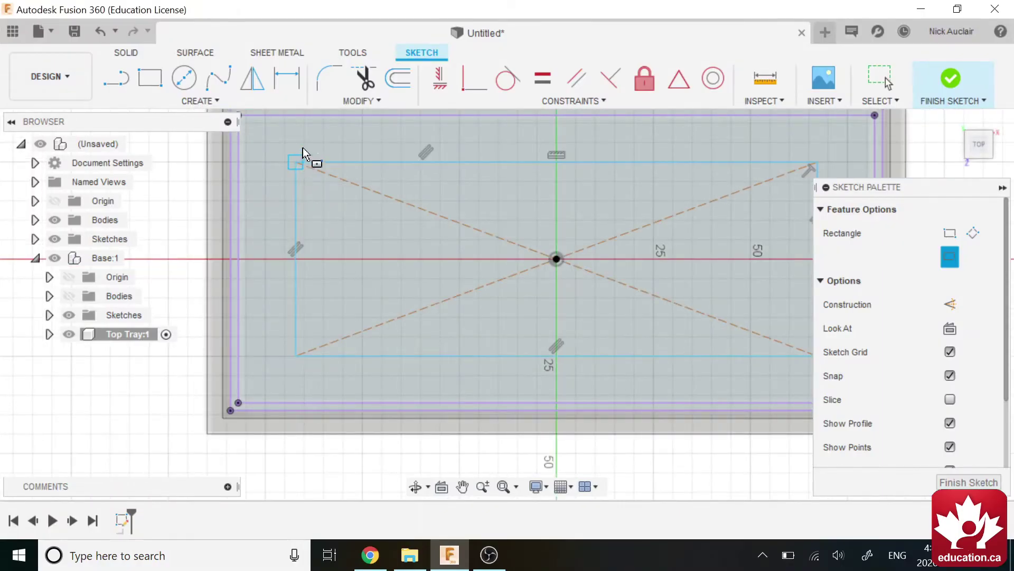
key("Escape")
Dimension the rectangle's left edge 1 mm from the outer projected line of the ledge
left_click(328, 79)
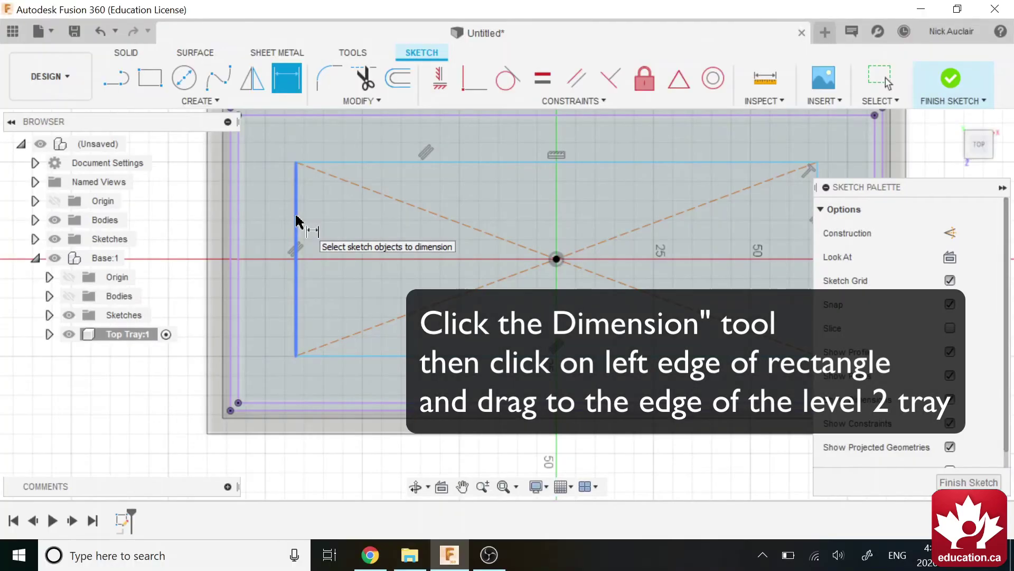
left_click(296, 220)
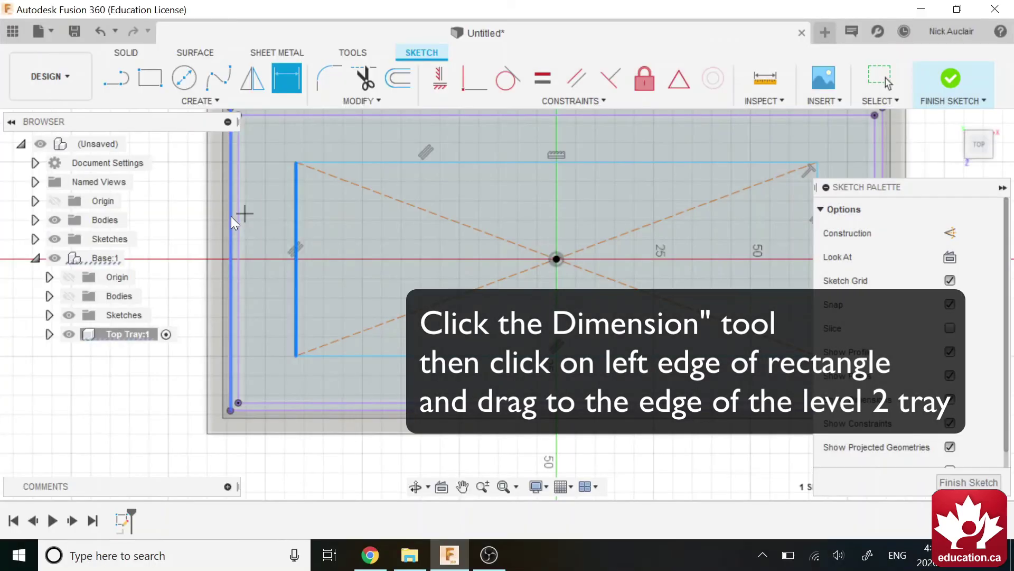
left_click(230, 217)
left_click(248, 217)
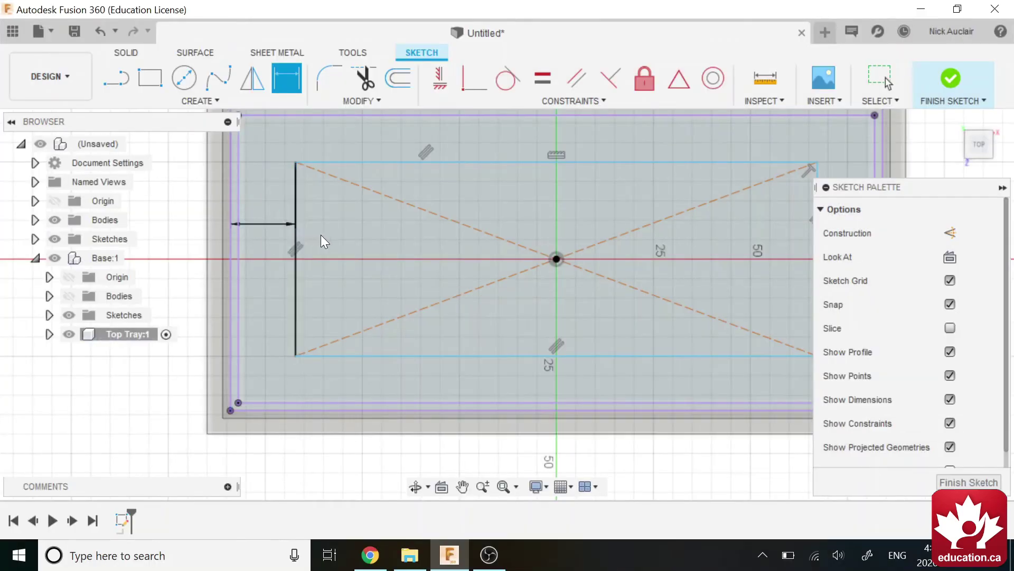
left_click(322, 235)
type("1")
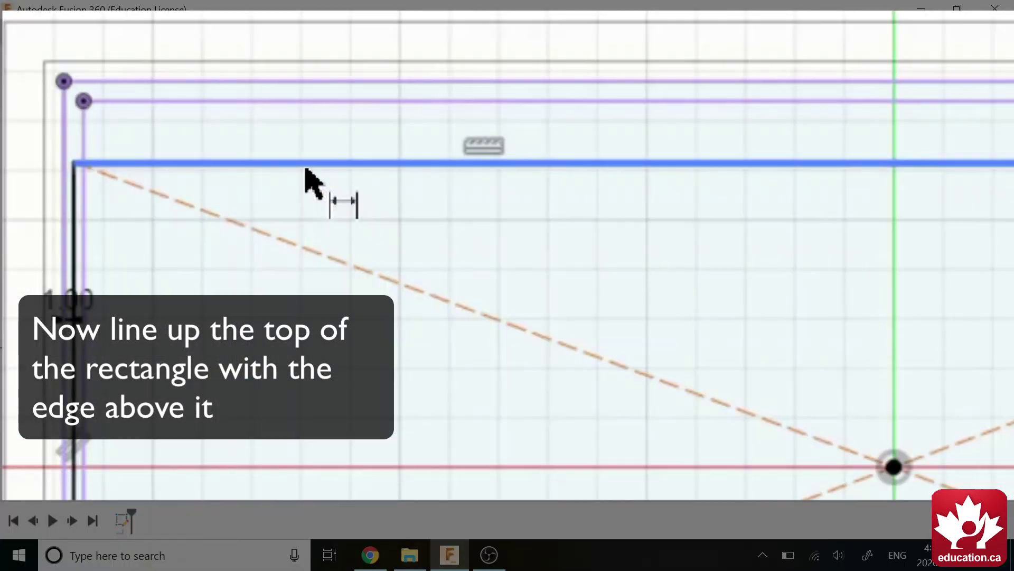
Dimension the rectangle's top edge 1 mm from the outer projected line above it and finish the sketch
left_click(290, 165)
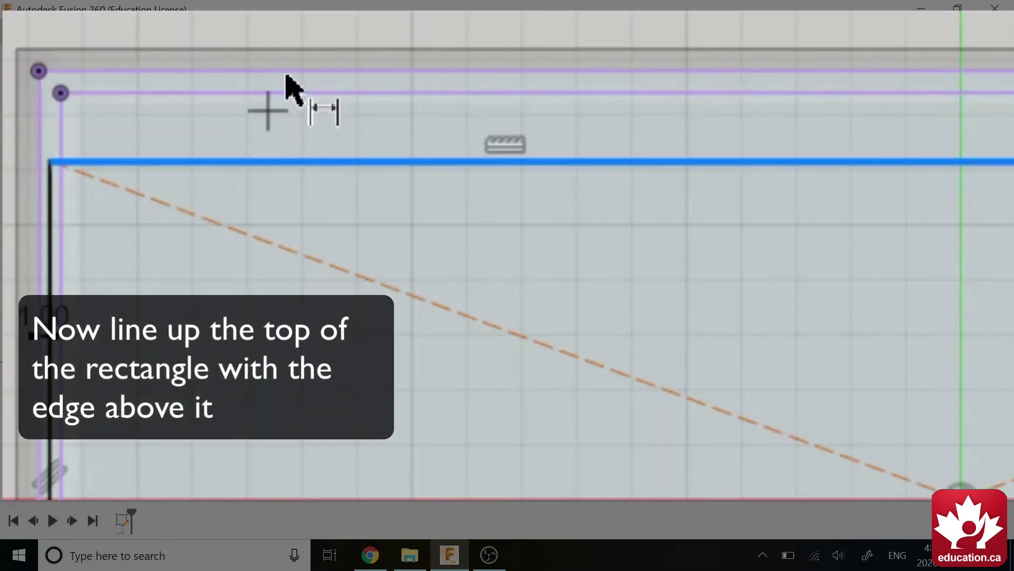
left_click(262, 71)
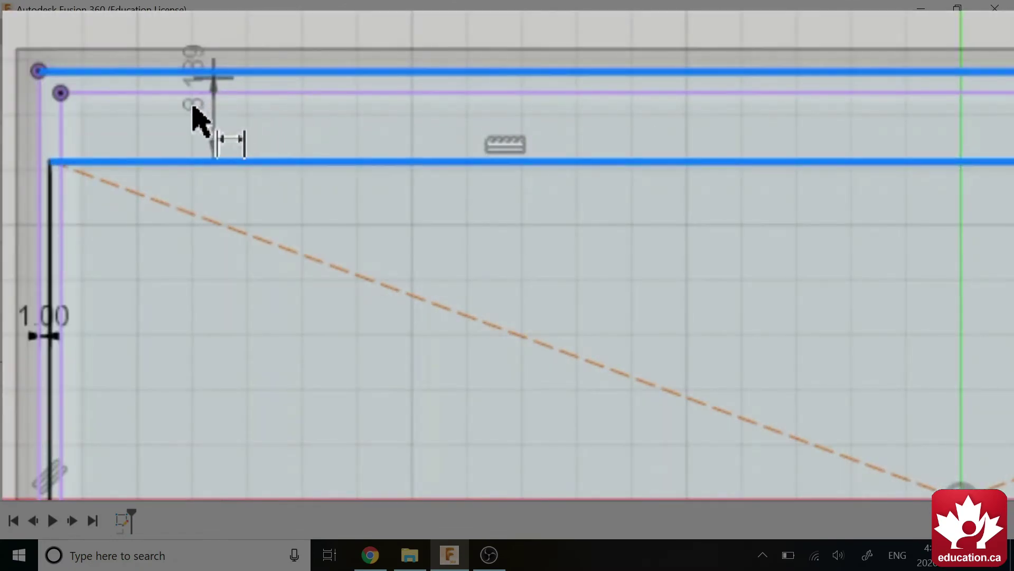
left_click(191, 125)
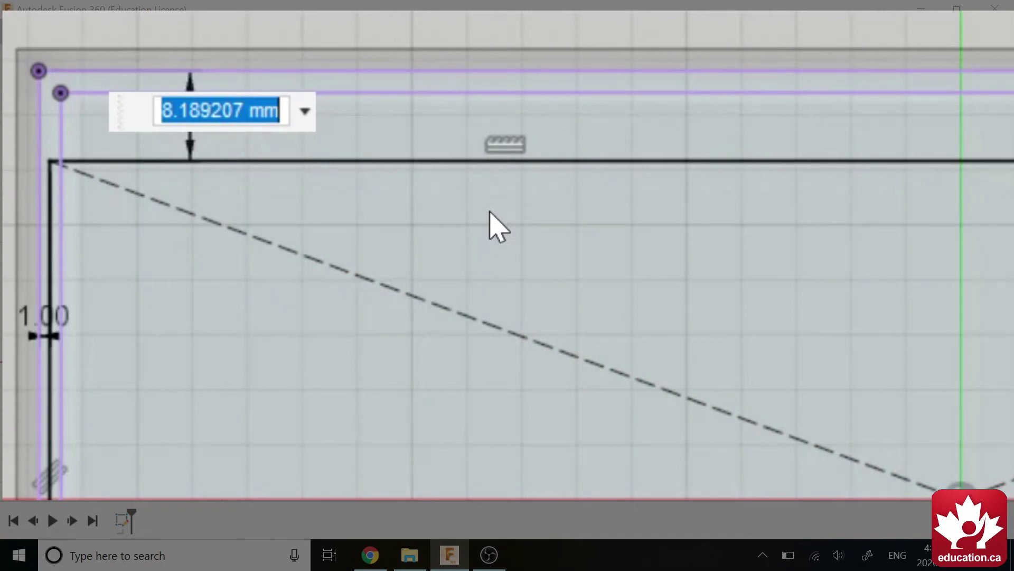
type("1mm")
key("Return")
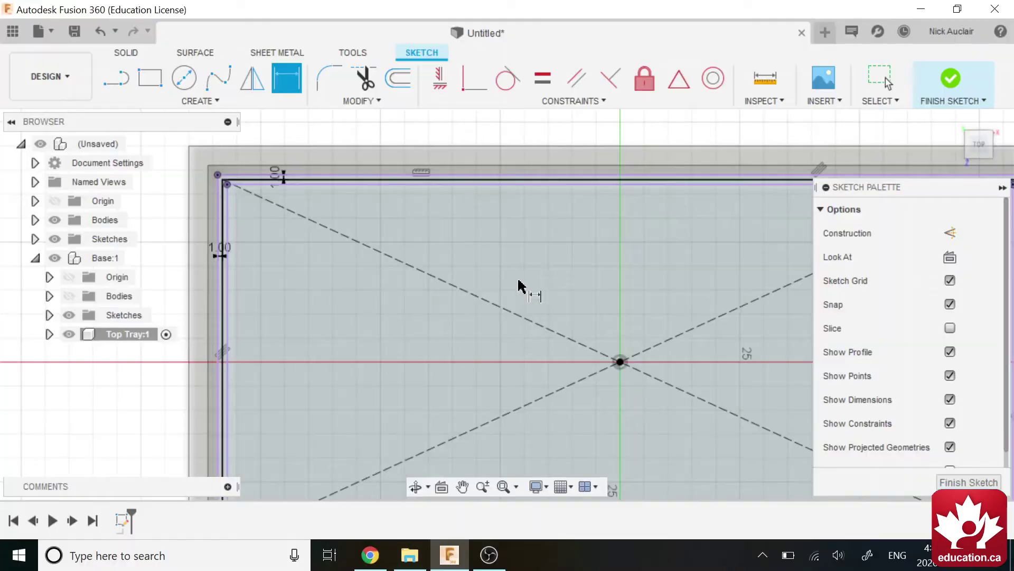
scroll(518, 286, "down", 2)
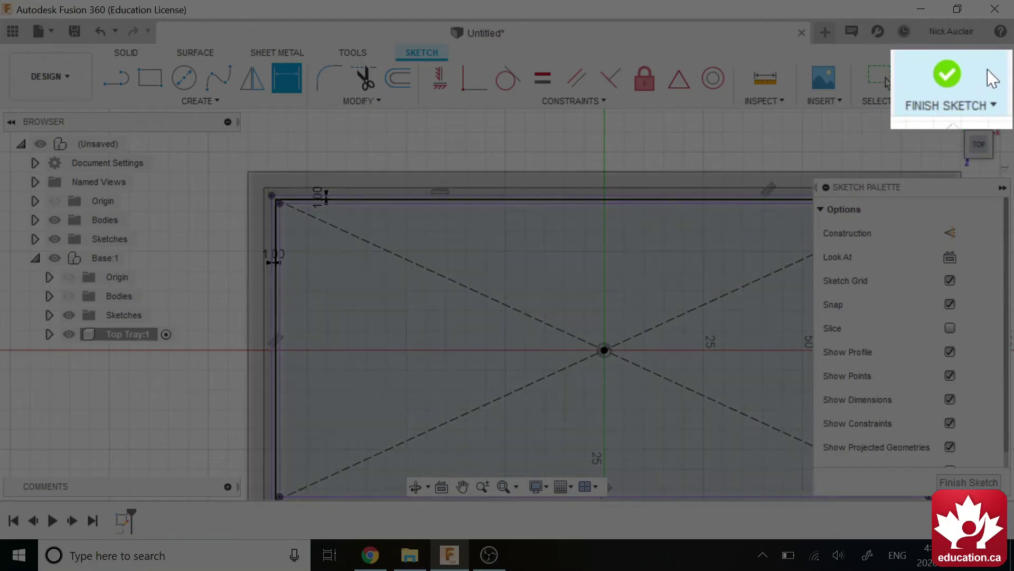
left_click(950, 78)
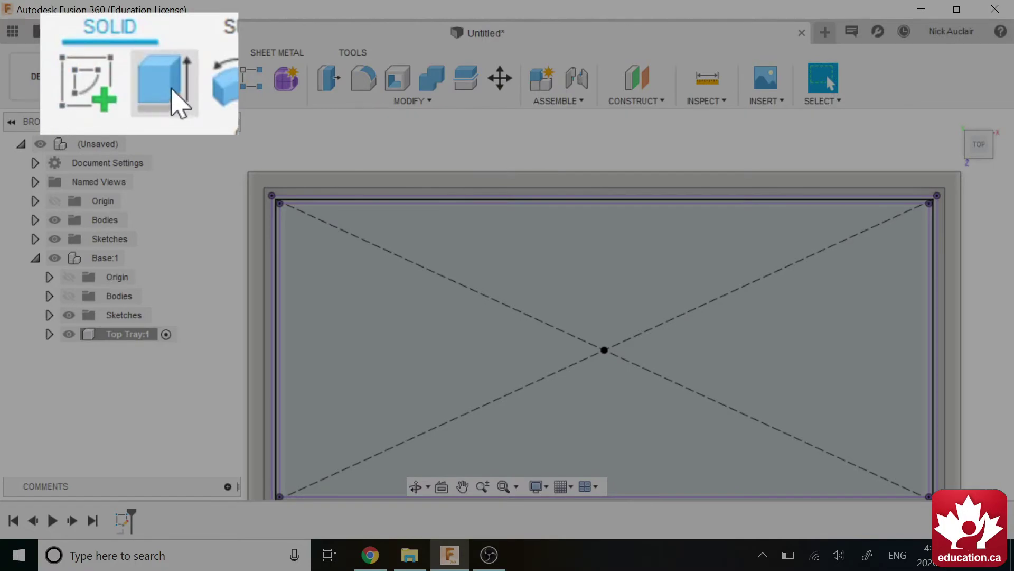
Extrude the two tray sketch profiles 2 mm to one side as a new body
left_click(153, 80)
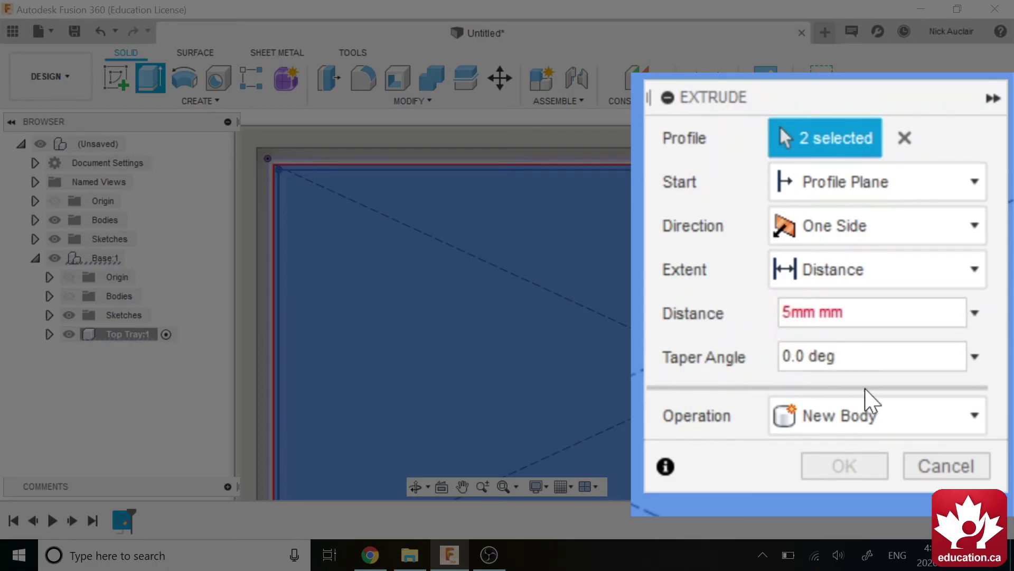
key("BackSpace")
key("BackSpace")
key("BackSpace")
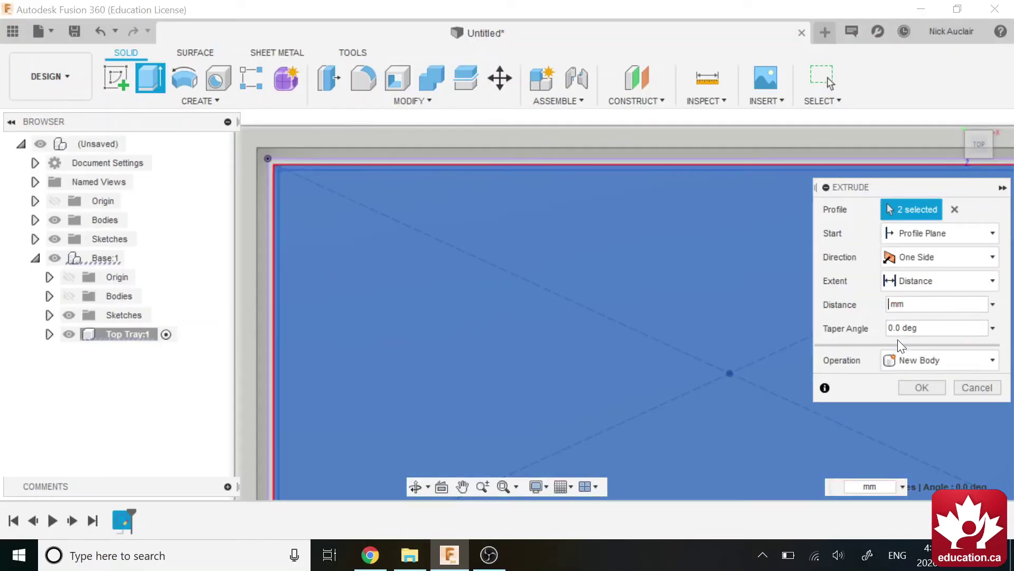
type("5")
middle_click_drag(648, 288, 634, 185, "shift")
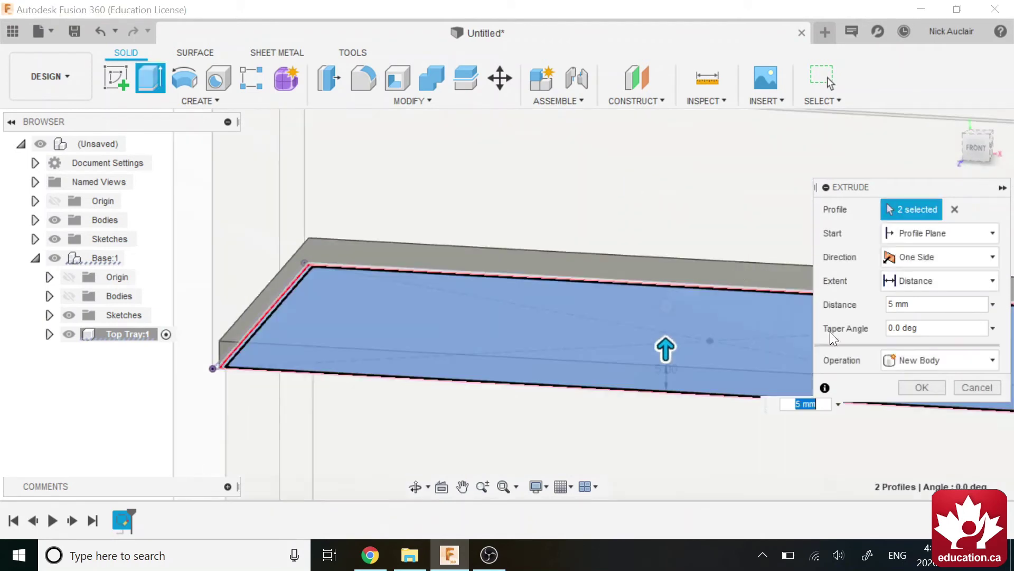
left_click_drag(888, 305, 893, 304)
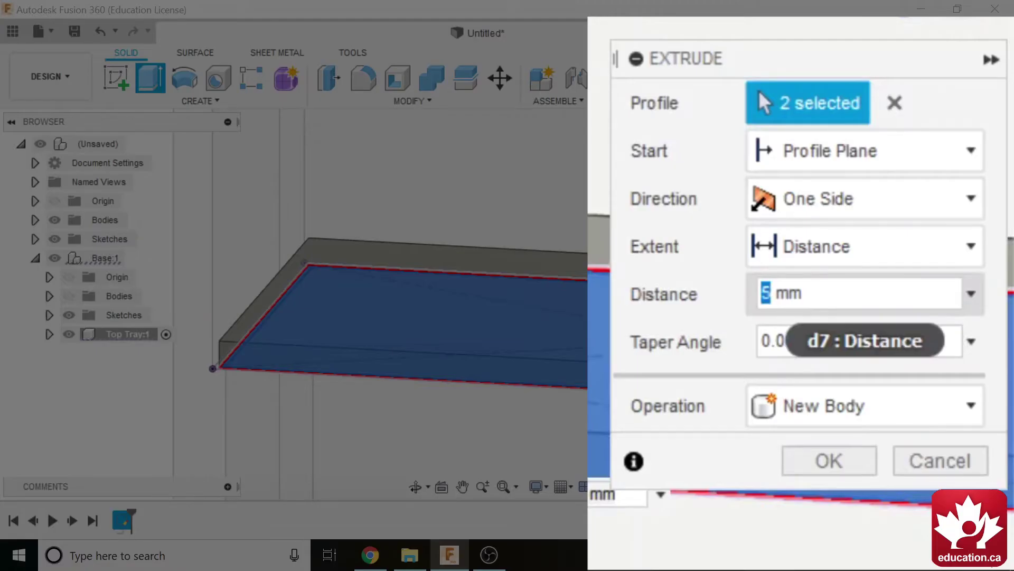
type("2")
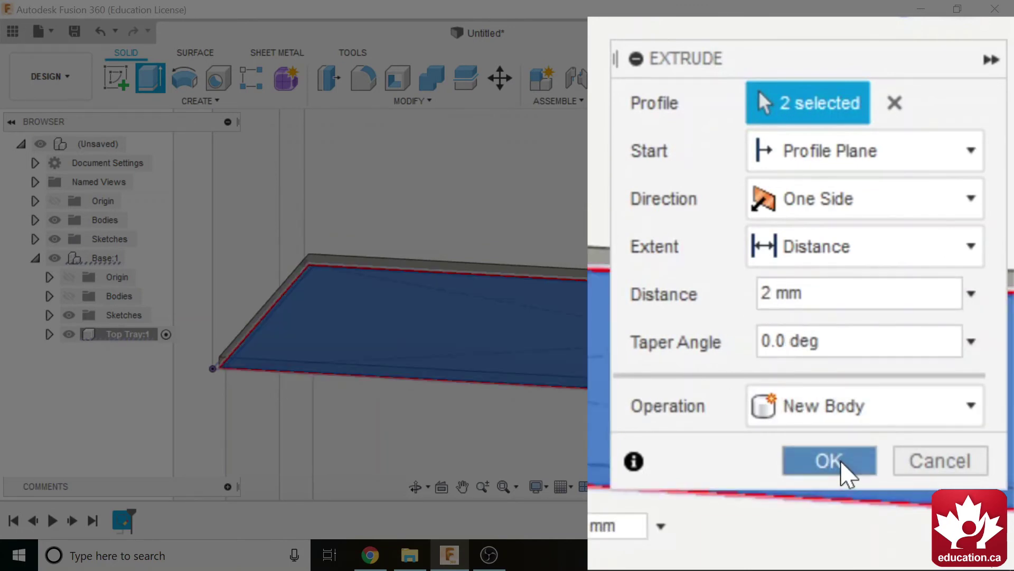
left_click(901, 391)
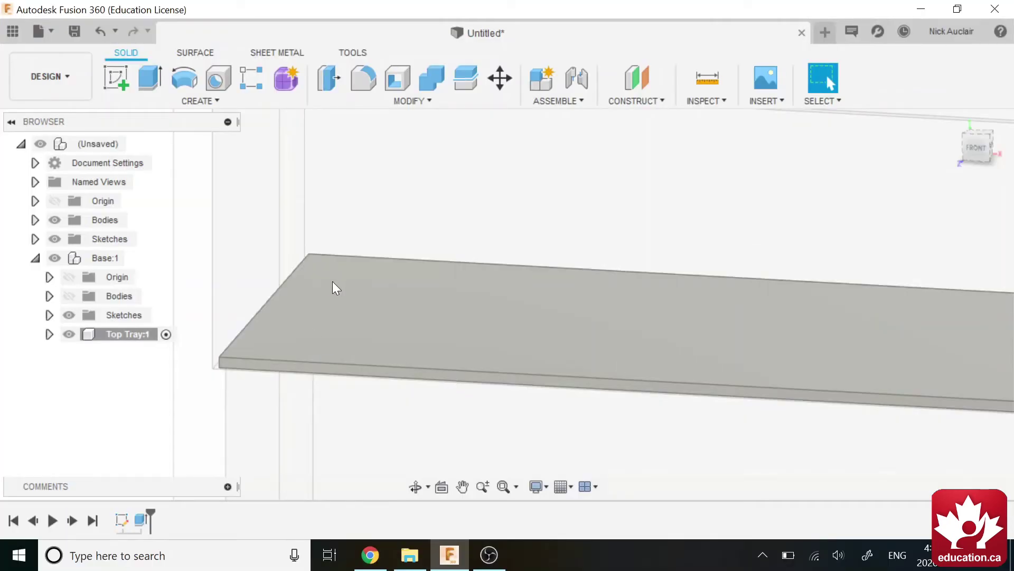
Create a sketch on the top face of the new tray for its drainage holes
middle_click_drag(333, 282, 417, 363, "shift")
scroll(369, 272, "down", 4)
scroll(439, 253, "up", 2)
scroll(338, 301, "down", 1)
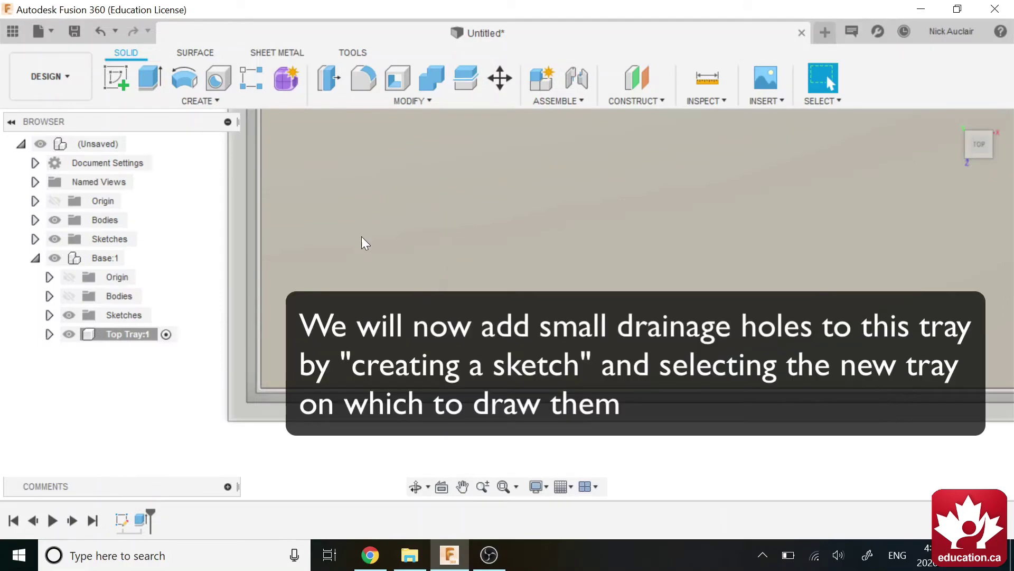
scroll(363, 240, "down", 2)
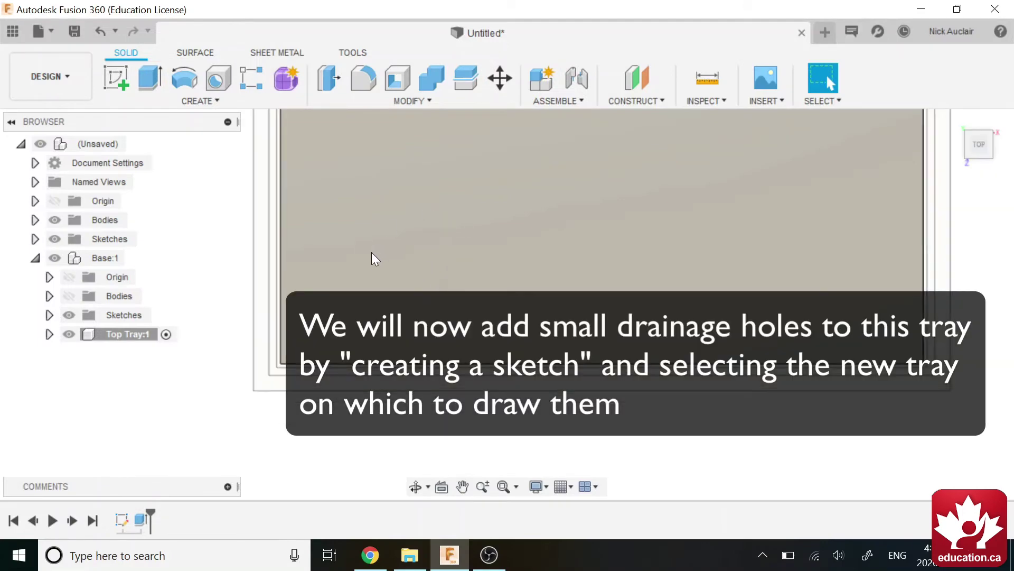
mouse_move(372, 252)
middle_mouse_down()
mouse_move(283, 317)
mouse_move(354, 293)
middle_mouse_up()
scroll(283, 317, "down", 1)
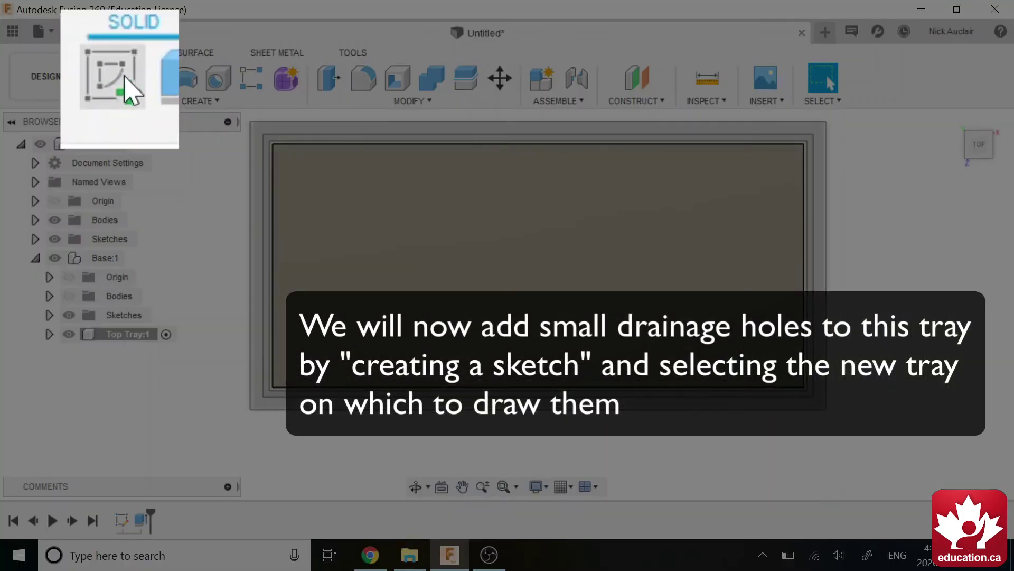
left_click(117, 79)
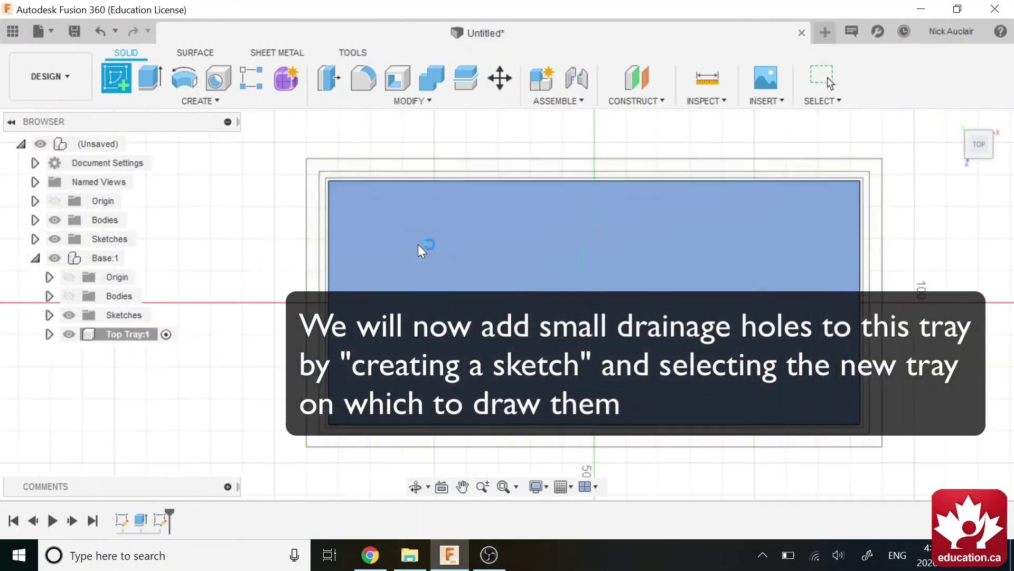
left_click(418, 245)
Sketch an 8 mm diameter circle near the tray's upper-left corner and move it slightly closer to that corner
scroll(560, 262, "up", 3)
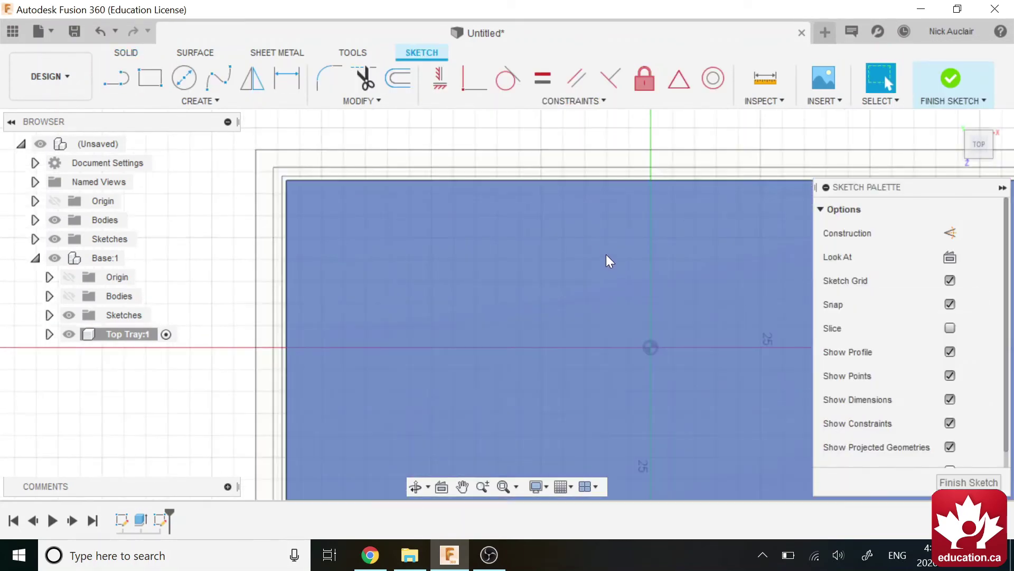
scroll(560, 234, "down", 1)
middle_click_drag(520, 217, 446, 206)
scroll(460, 206, "down", 4)
scroll(439, 210, "up", 3)
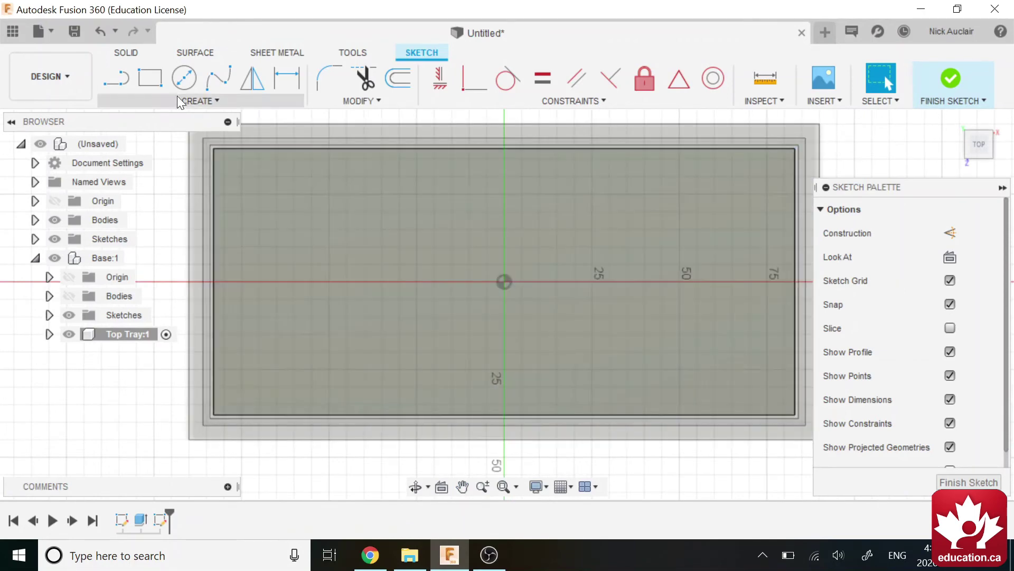
left_click(223, 100)
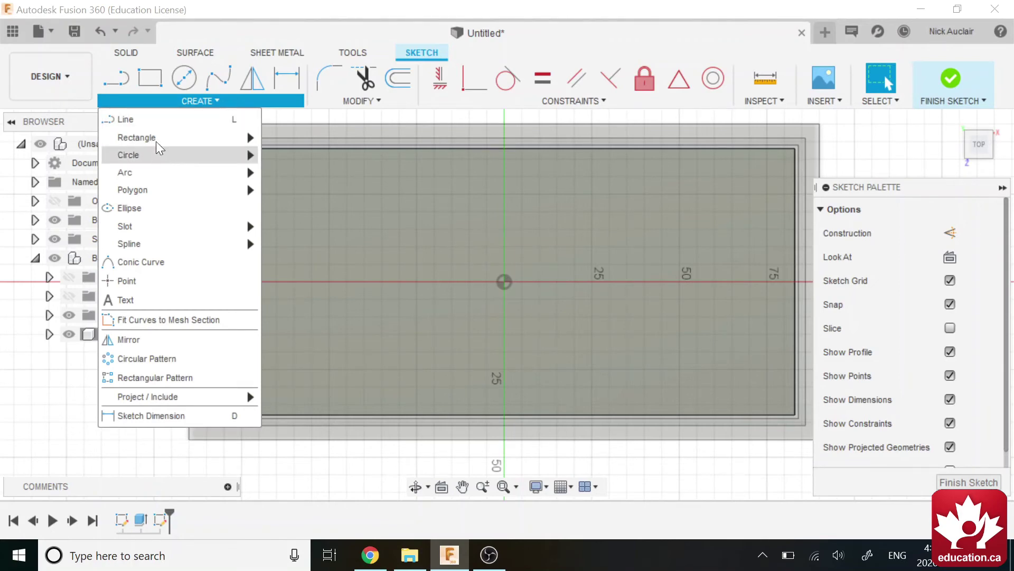
left_click(185, 77)
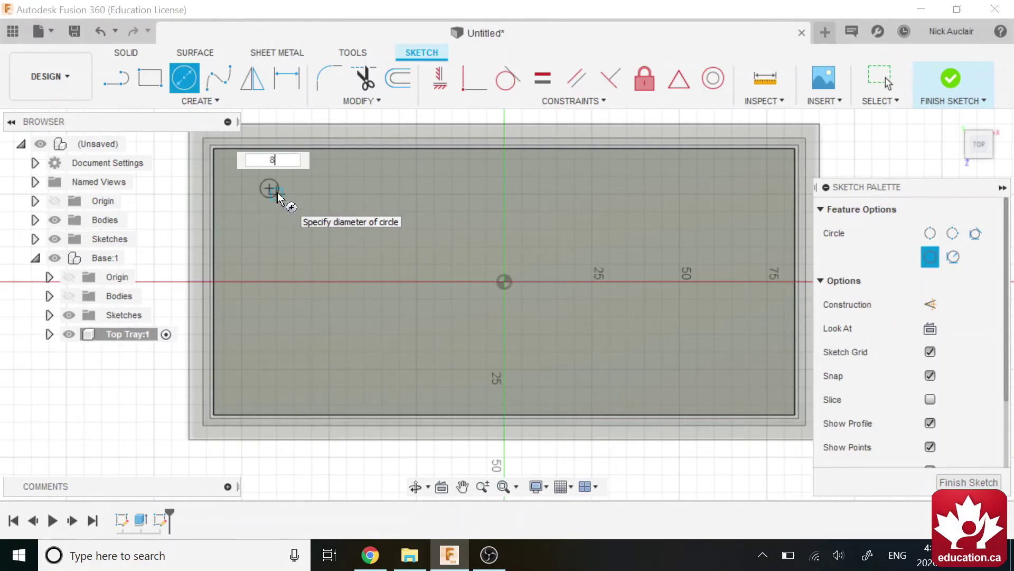
key("Return")
key("Escape")
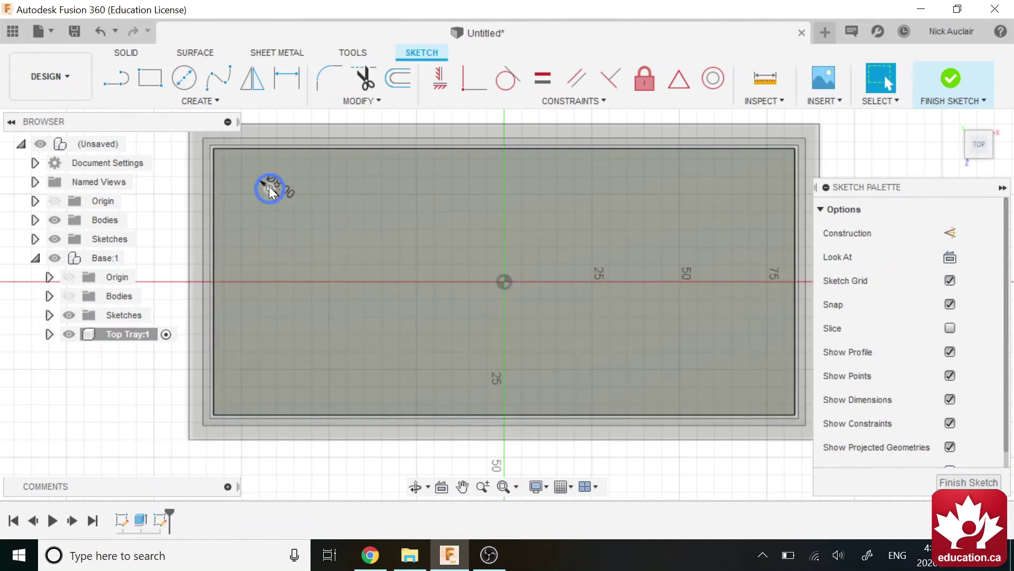
left_click_drag(265, 191, 249, 182)
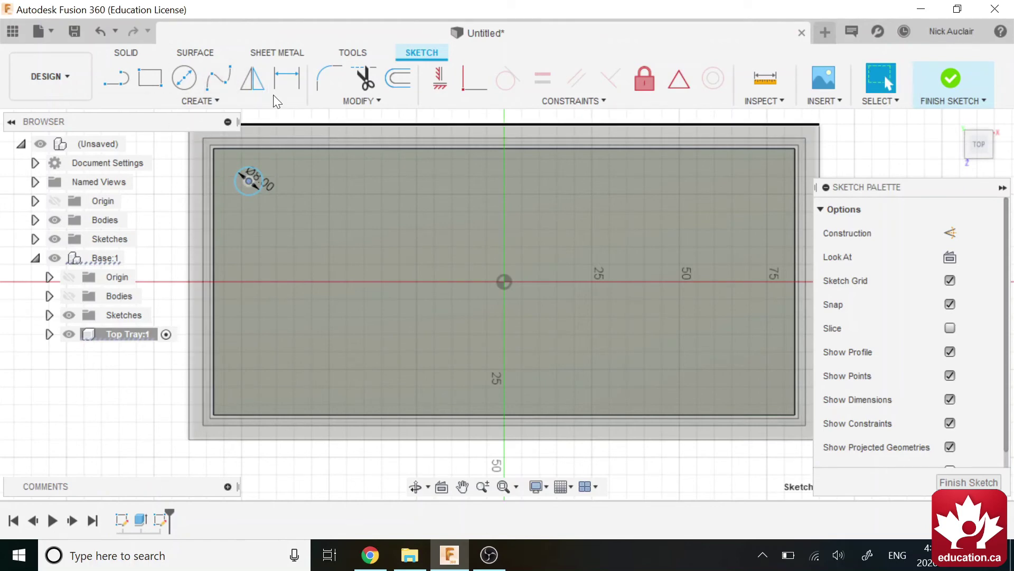
Dimension the circle's center 10 mm from the tray's left edge
left_click(287, 79)
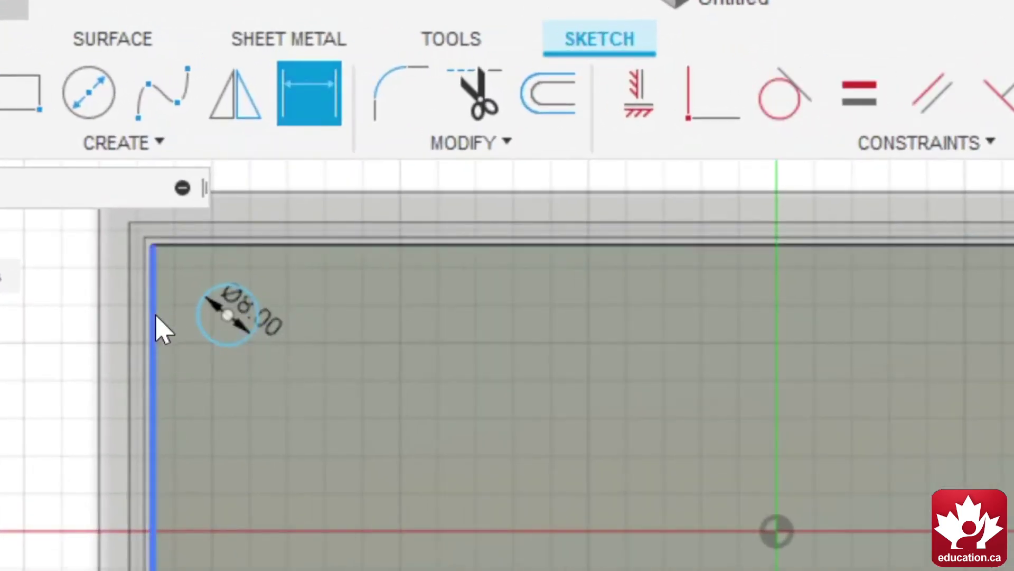
left_click(157, 325)
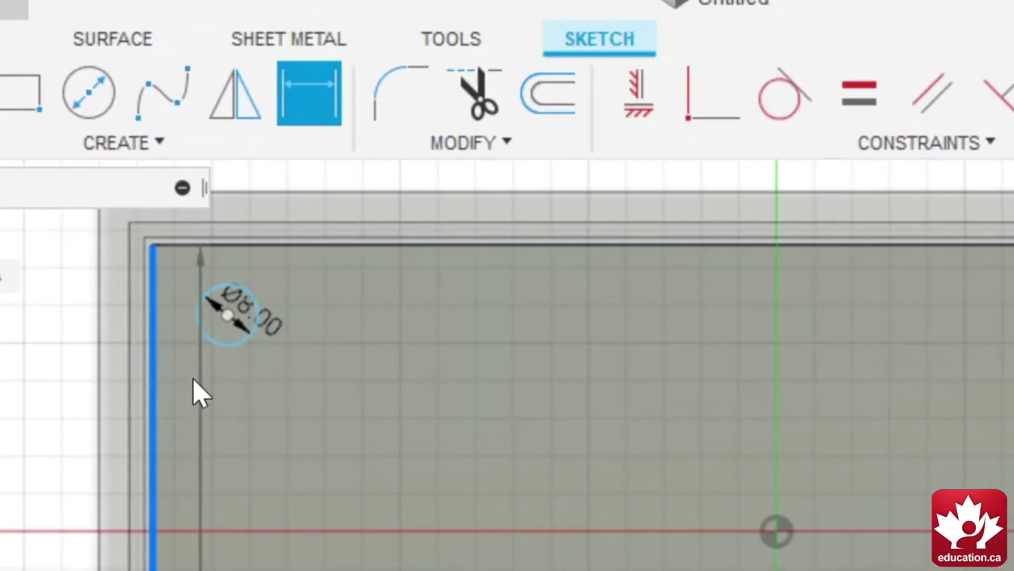
left_click(324, 106)
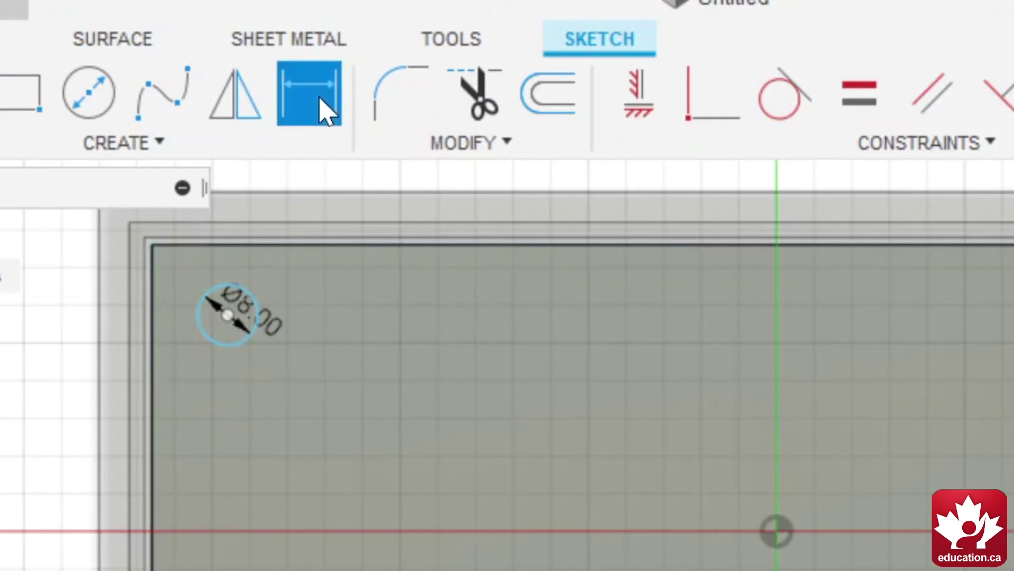
left_click(228, 316)
left_click(157, 333)
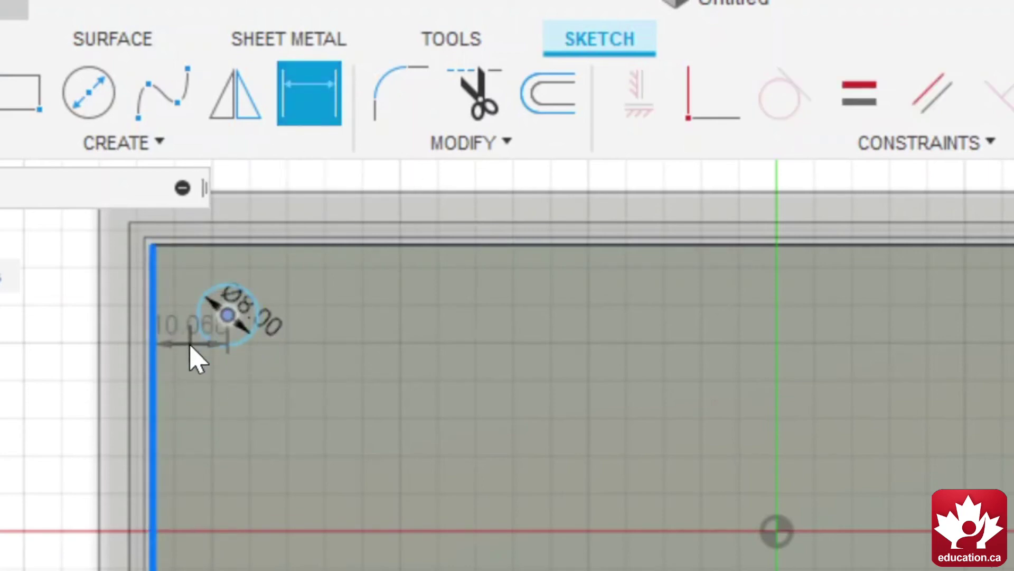
left_click(197, 410)
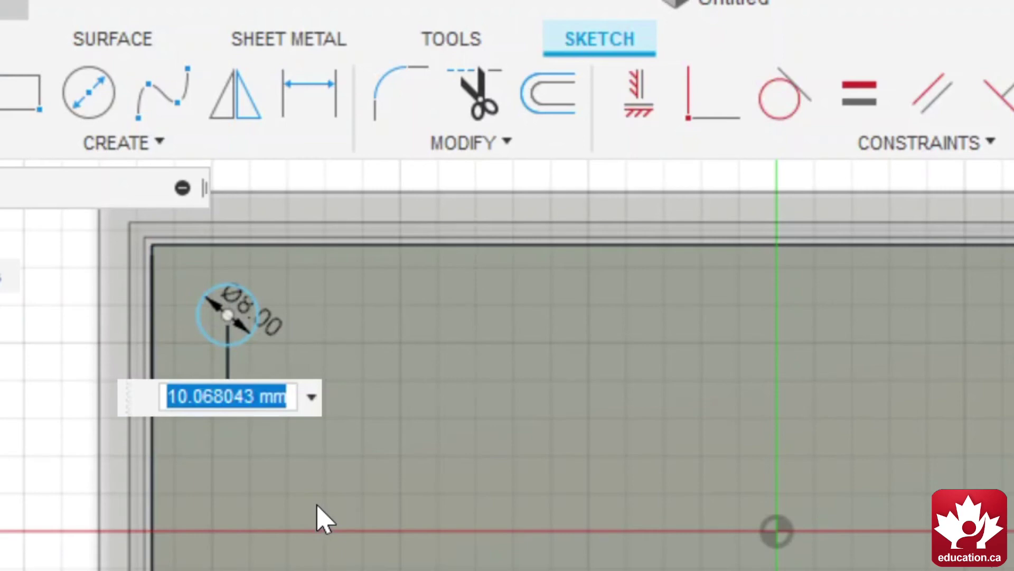
type("10")
key("Return")
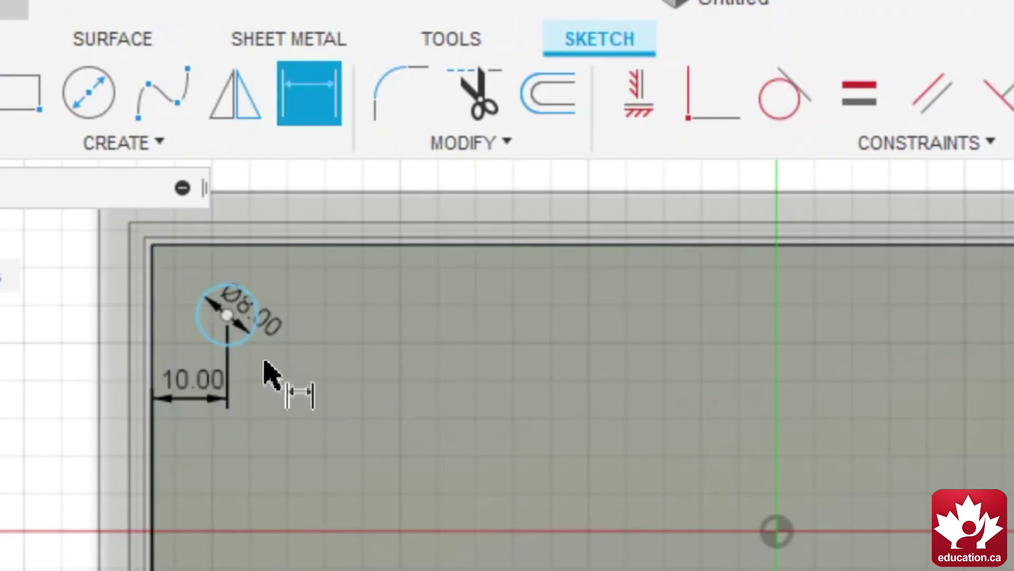
Dimension the circle's center 10 mm from the tray's top edge
left_click(246, 282)
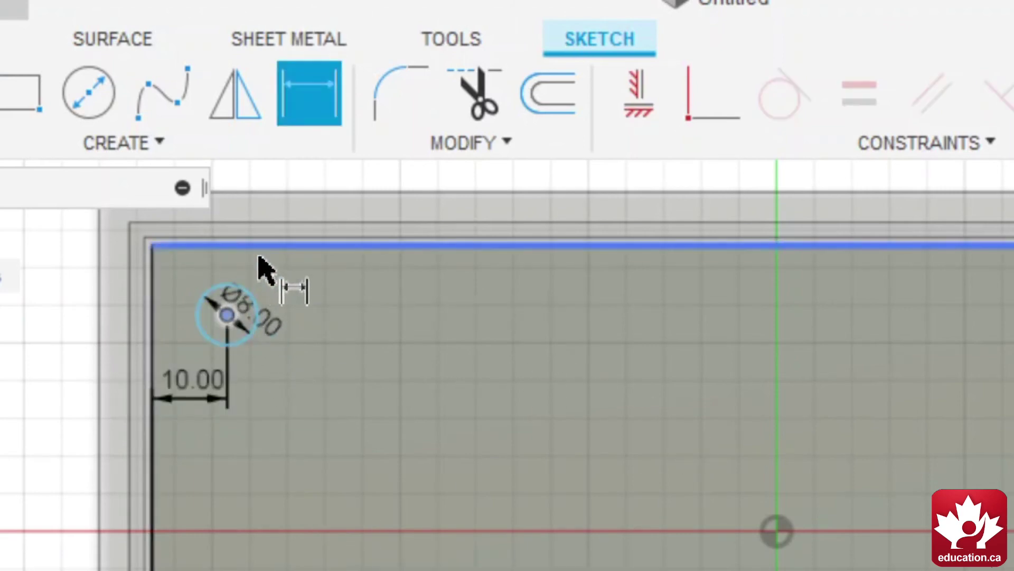
left_click(258, 267)
left_click(294, 299)
type("10")
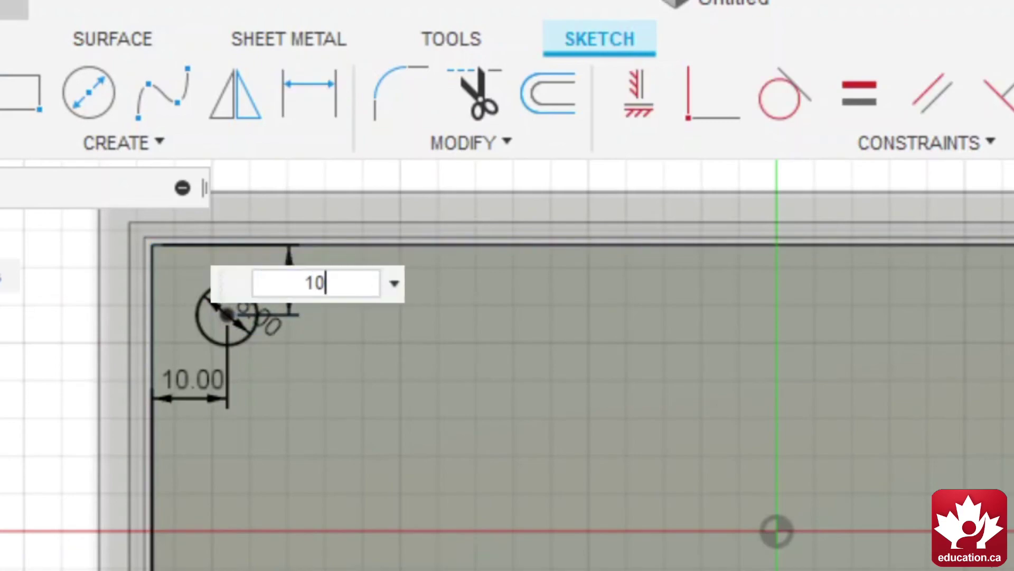
key("Return")
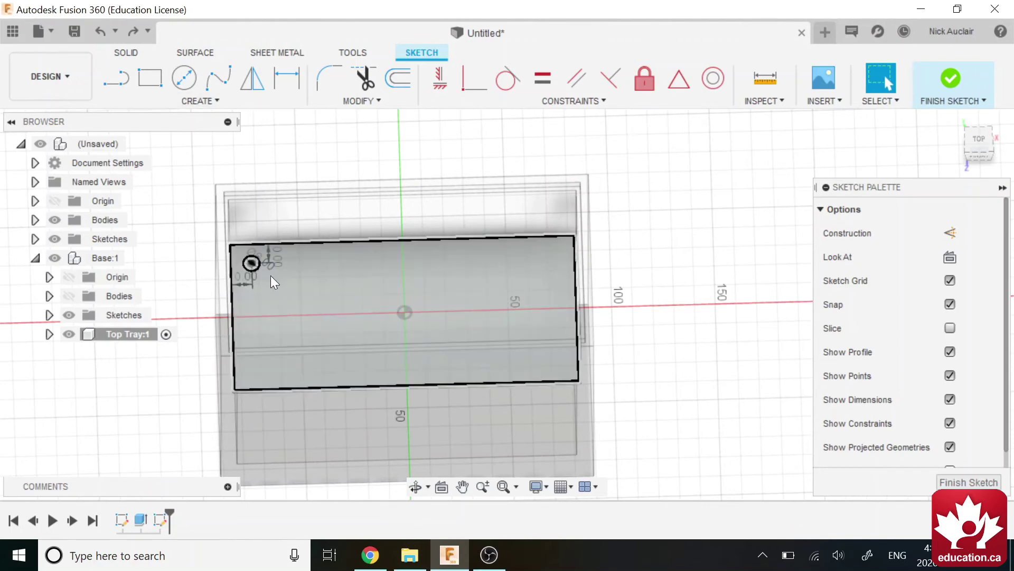
Set up a rectangular pattern of the circle along the tray's edges, with extents of 150 mm lengthwise and 60 mm across
scroll(264, 261, "up", 3)
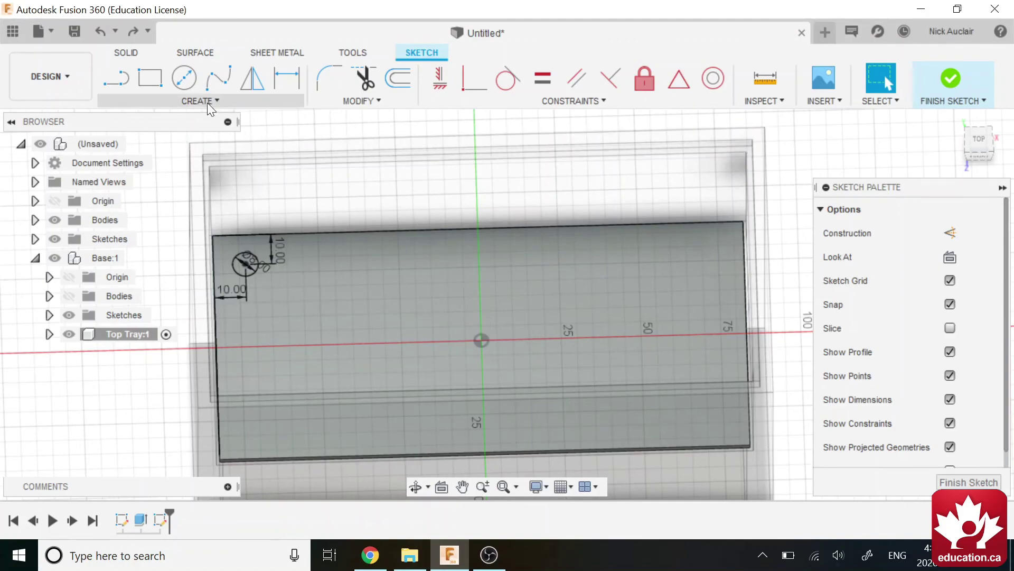
left_click(210, 102)
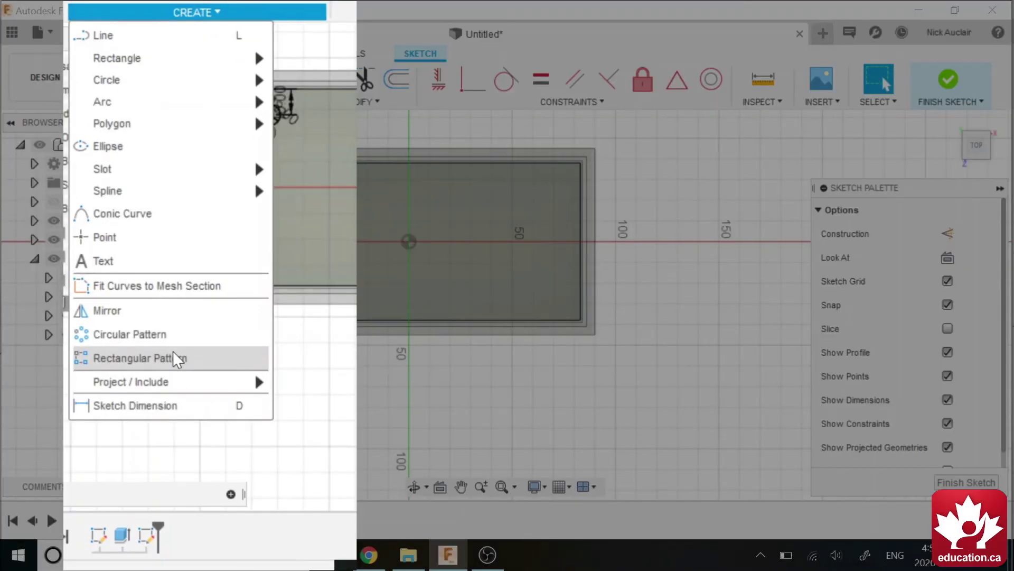
left_click(173, 350)
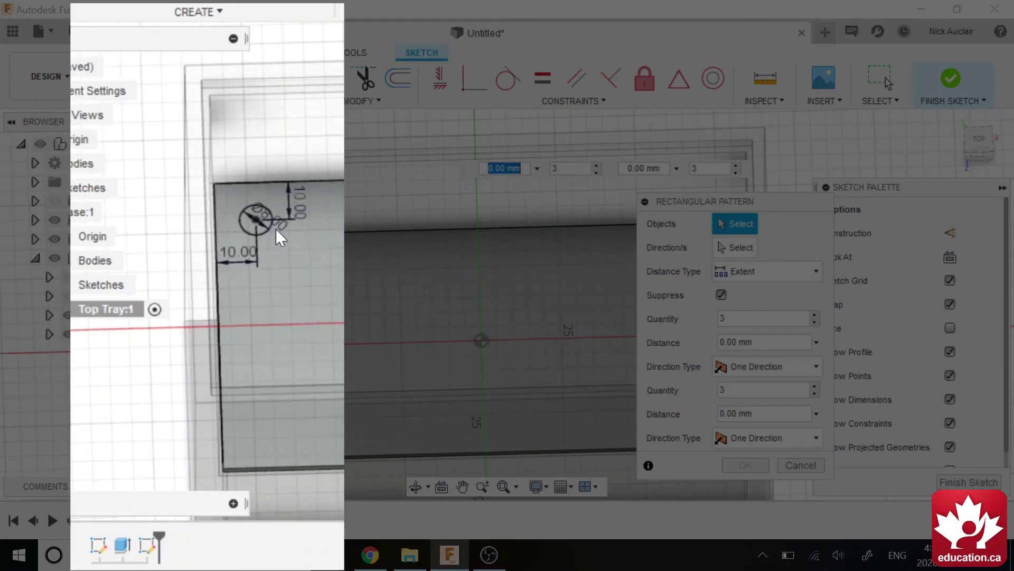
left_click(248, 265)
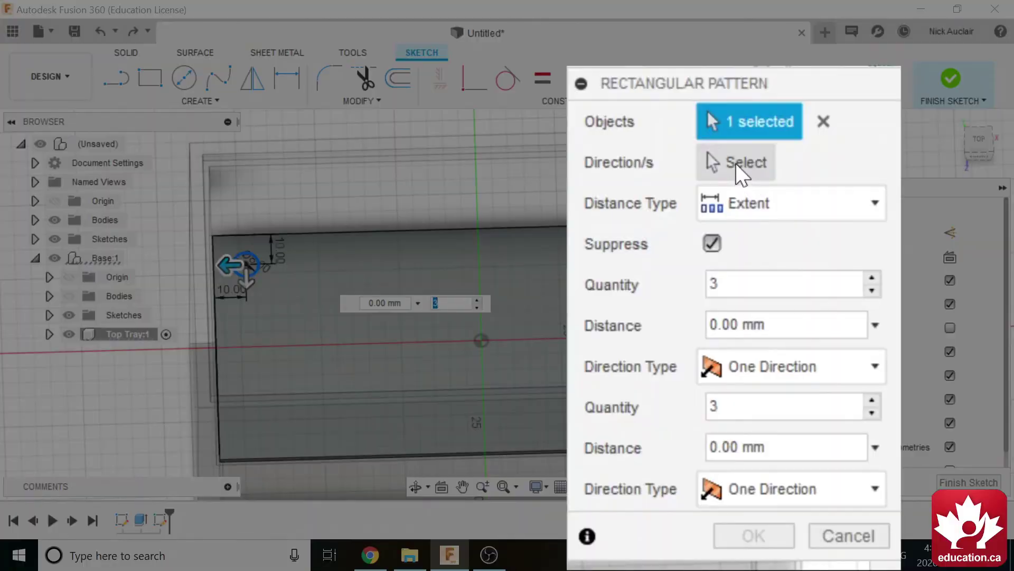
left_click(737, 248)
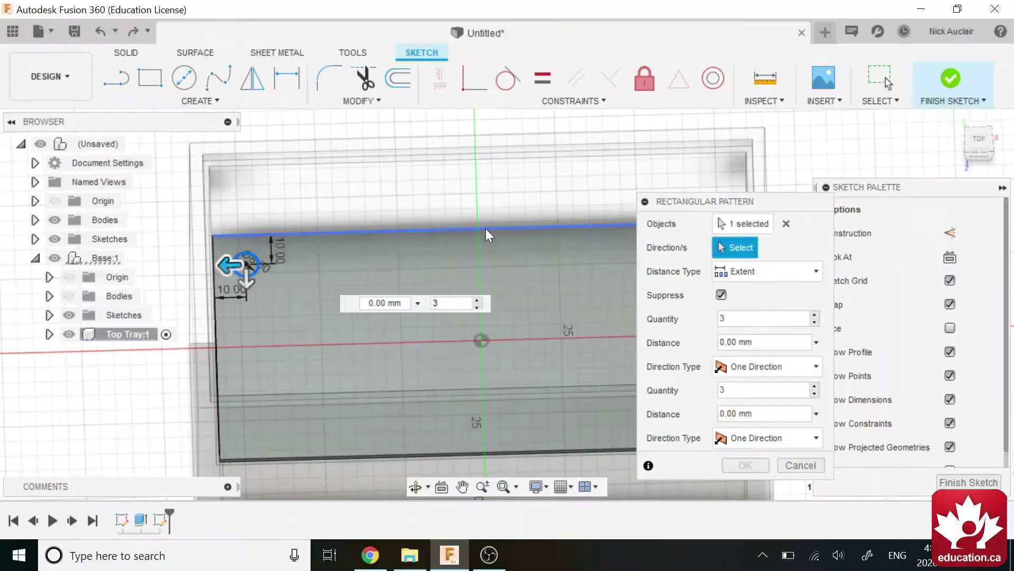
left_click(486, 228)
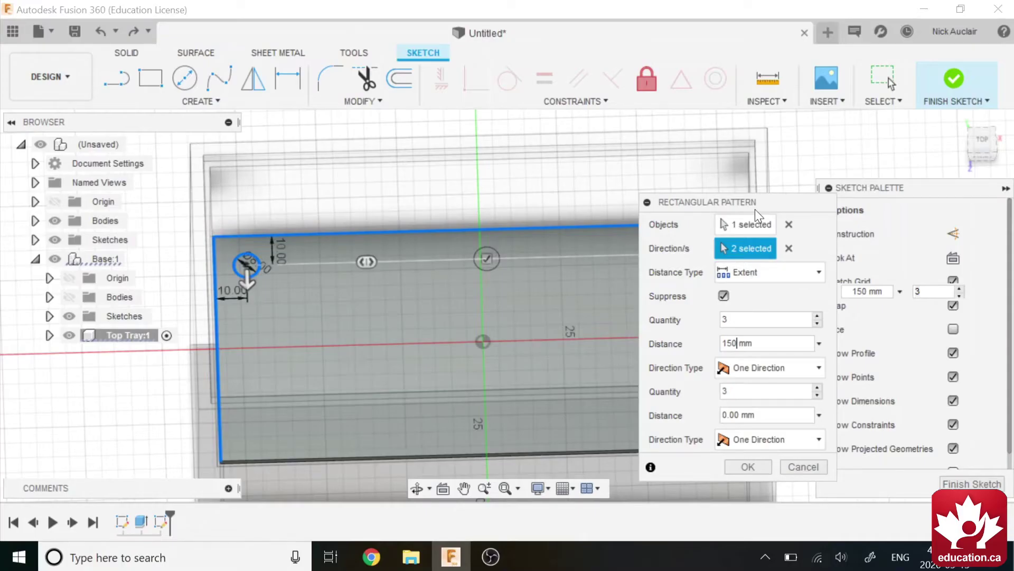
left_click_drag(825, 208, 922, 207)
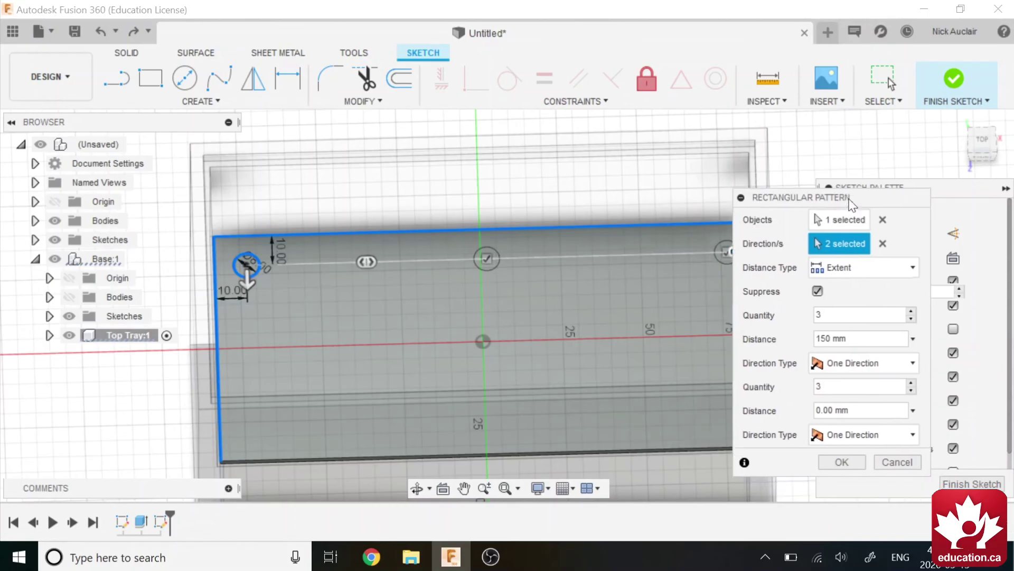
left_click_drag(834, 405, 782, 400)
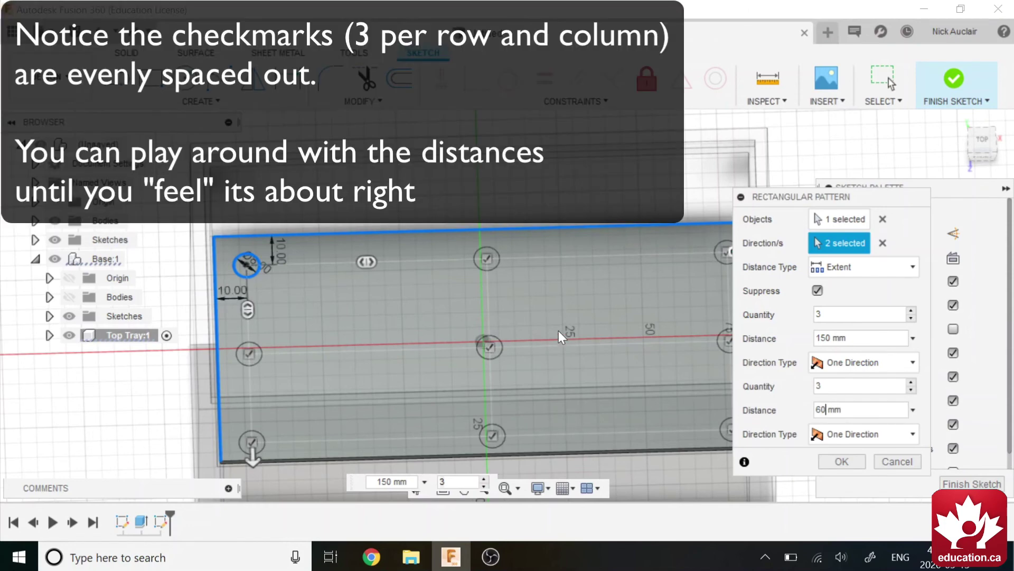
Set the pattern's quantity along the tray's length to 10
middle_click_drag(560, 332, 504, 284)
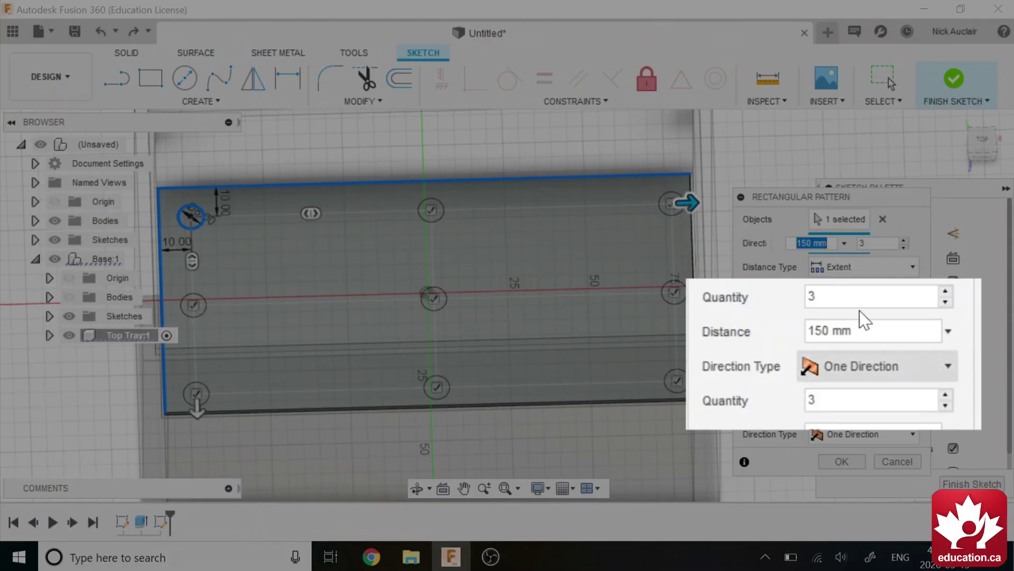
left_click(851, 315)
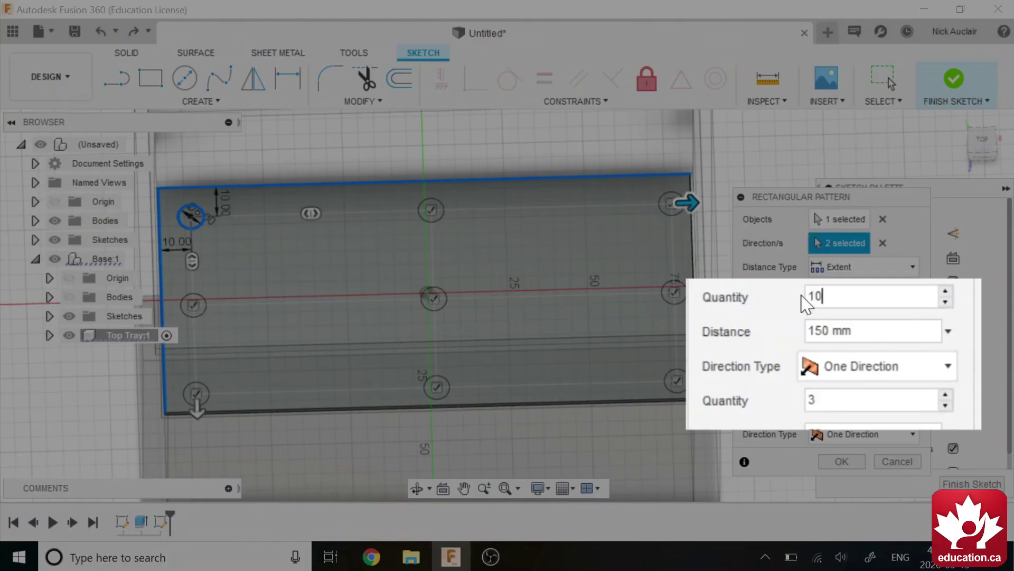
type("10")
key("Tab")
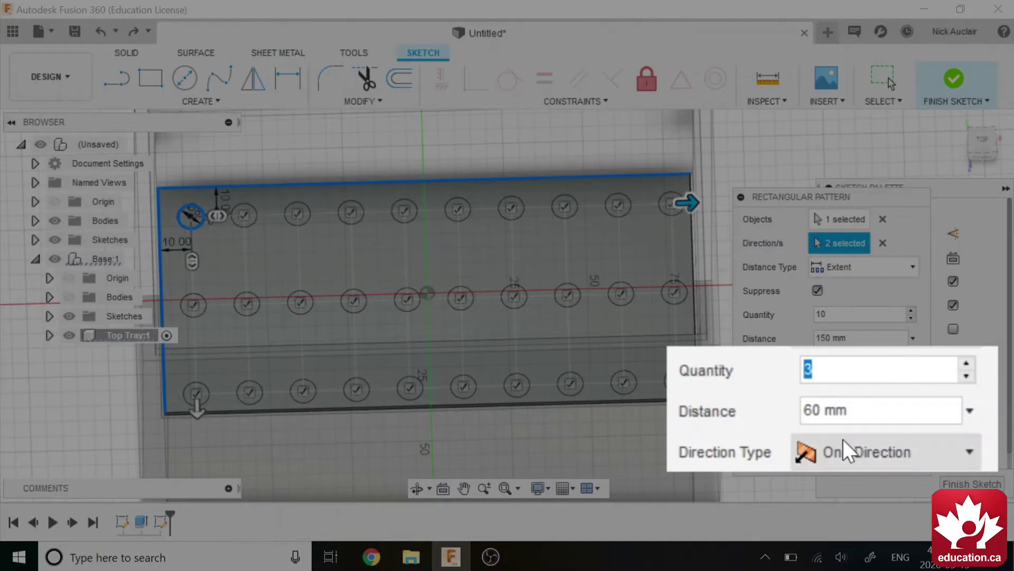
Set the pattern's quantity across the tray's width to 5, confirm the pattern and finish the sketch
type("5")
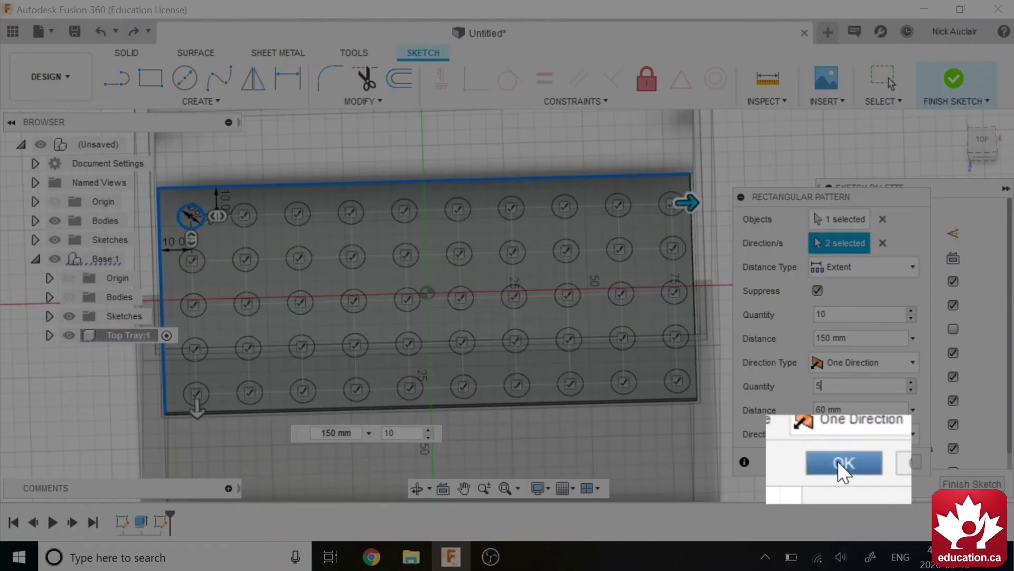
left_click(838, 461)
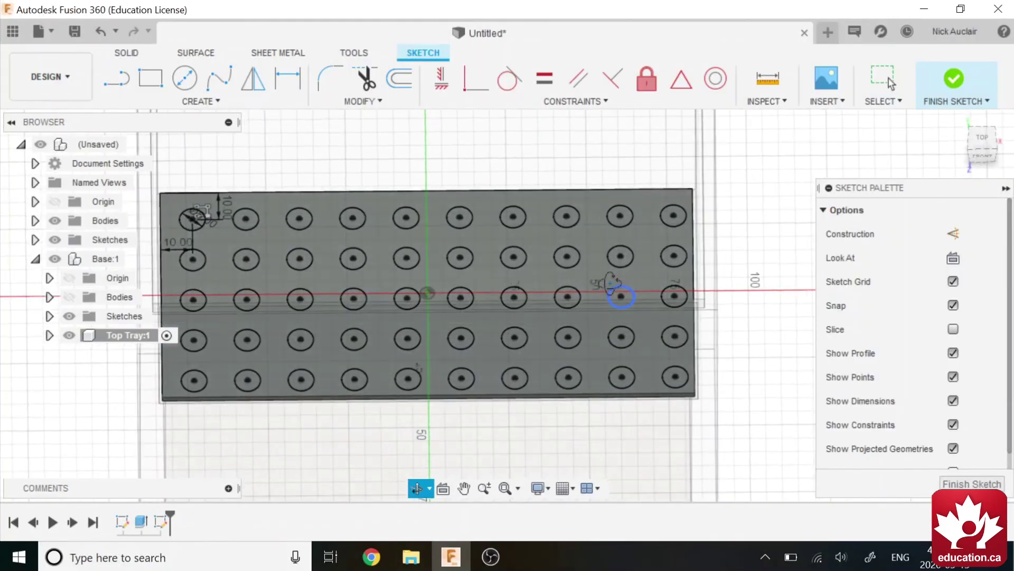
mouse_move(613, 284)
middle_mouse_down("shift")
mouse_move(602, 268)
mouse_move(611, 266)
mouse_move(617, 313)
mouse_move(606, 327)
middle_mouse_up("shift")
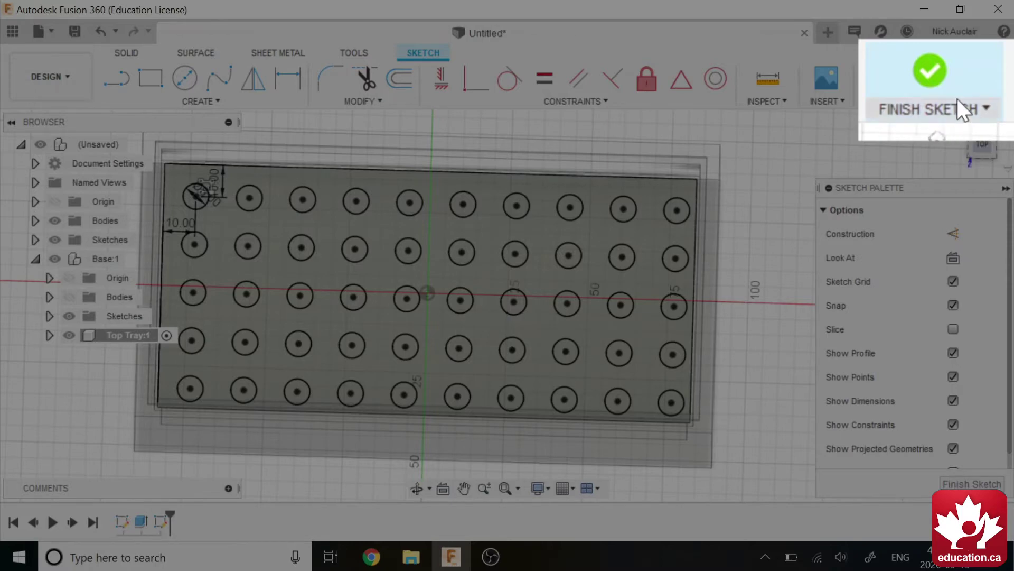
left_click(954, 79)
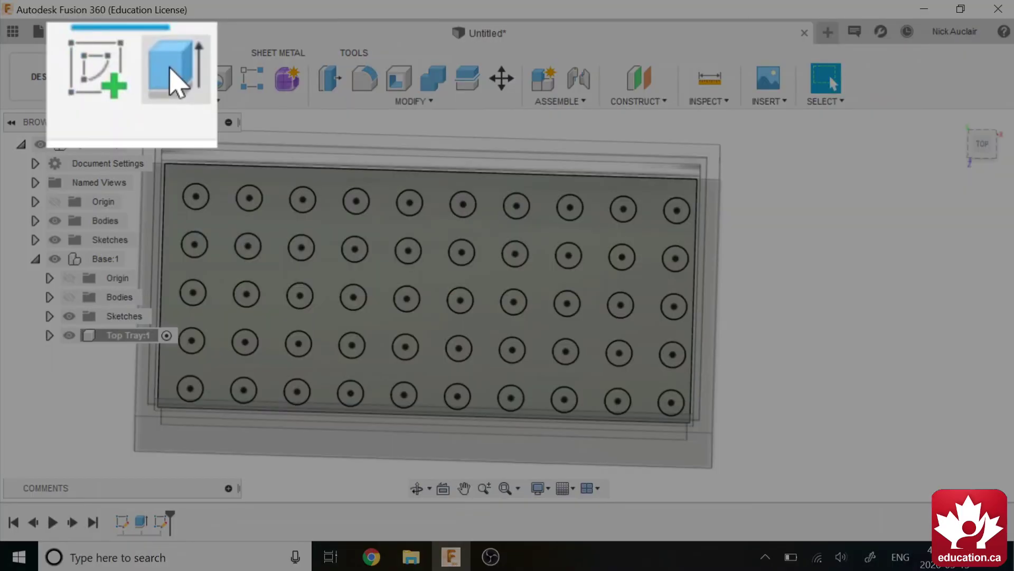
Start an Extrude and select all 50 circle profiles on the tray, leaving the surrounding tray face out
left_click(149, 78)
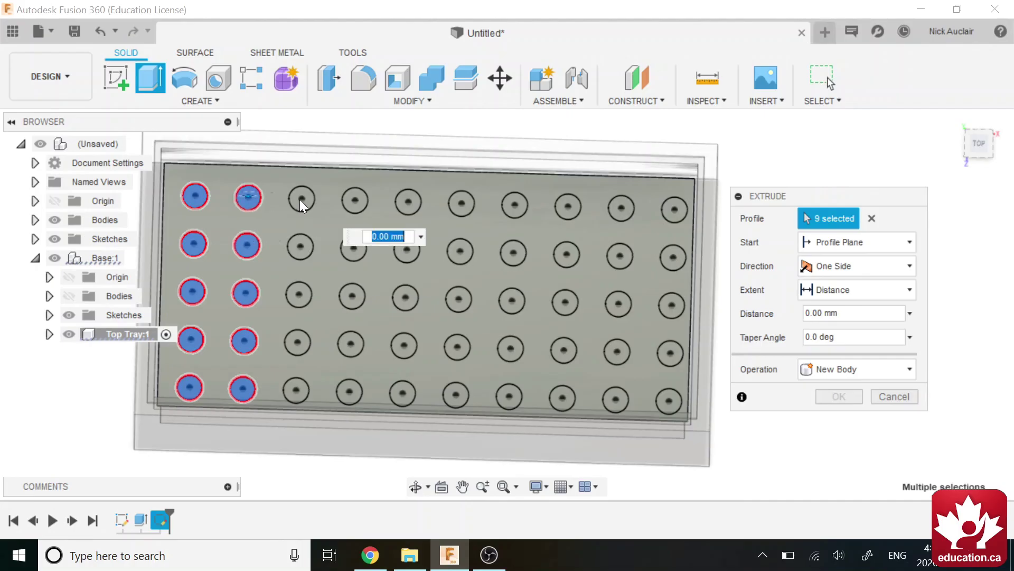
left_click(301, 199)
left_click(300, 246)
left_click(300, 295)
left_click(297, 342)
left_click(297, 390)
left_click(348, 392)
left_click(350, 345)
left_click(352, 297)
left_click(353, 249)
left_click(355, 201)
left_click(408, 202)
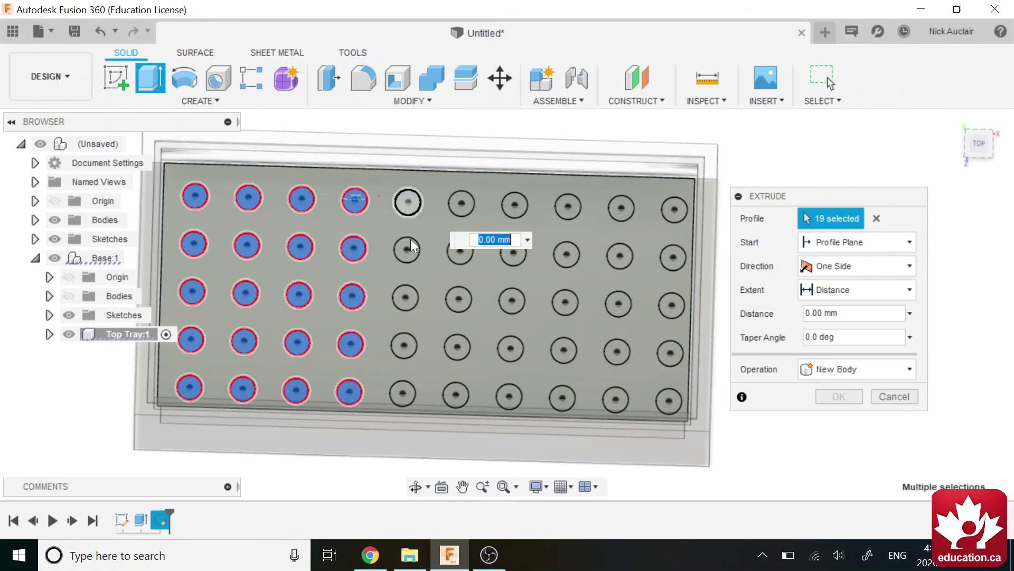
left_click(407, 250)
left_click(404, 298)
mouse_move(450, 392)
left_mouse_down()
mouse_move(461, 246)
mouse_move(516, 201)
mouse_move(502, 388)
mouse_move(558, 391)
mouse_move(569, 206)
mouse_move(621, 248)
mouse_move(619, 353)
mouse_move(669, 391)
left_mouse_up()
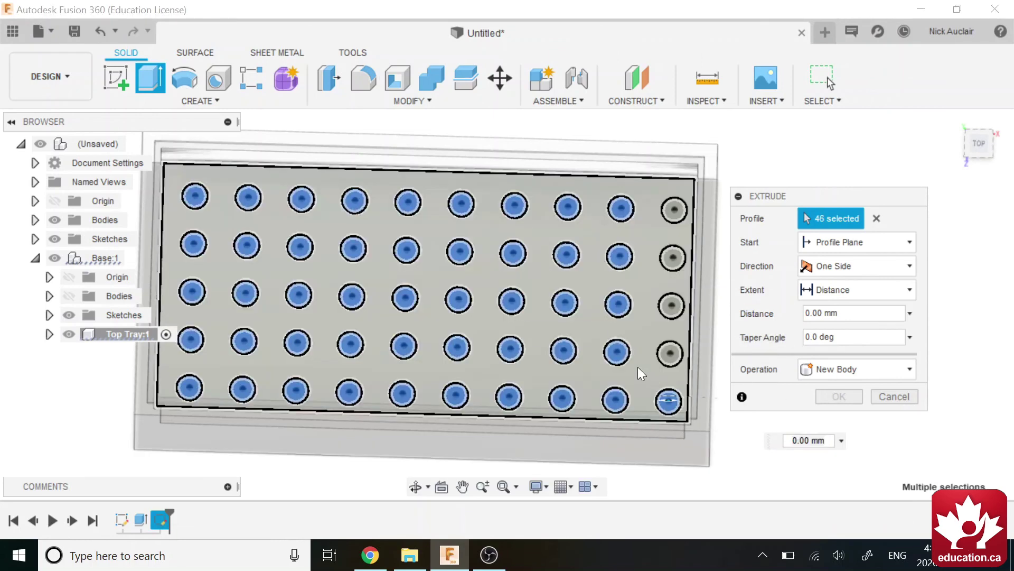
left_click(639, 367)
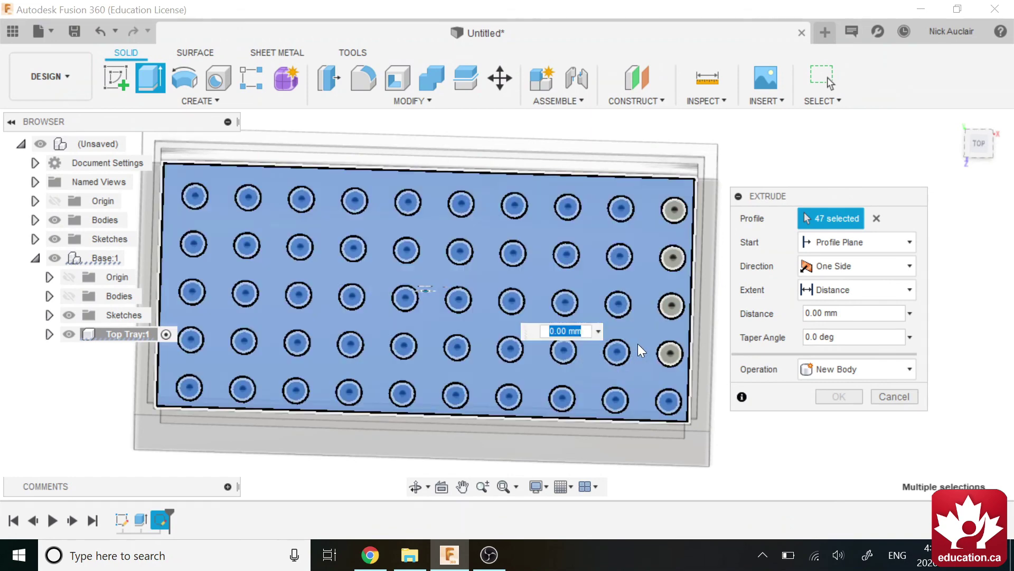
left_click(641, 327)
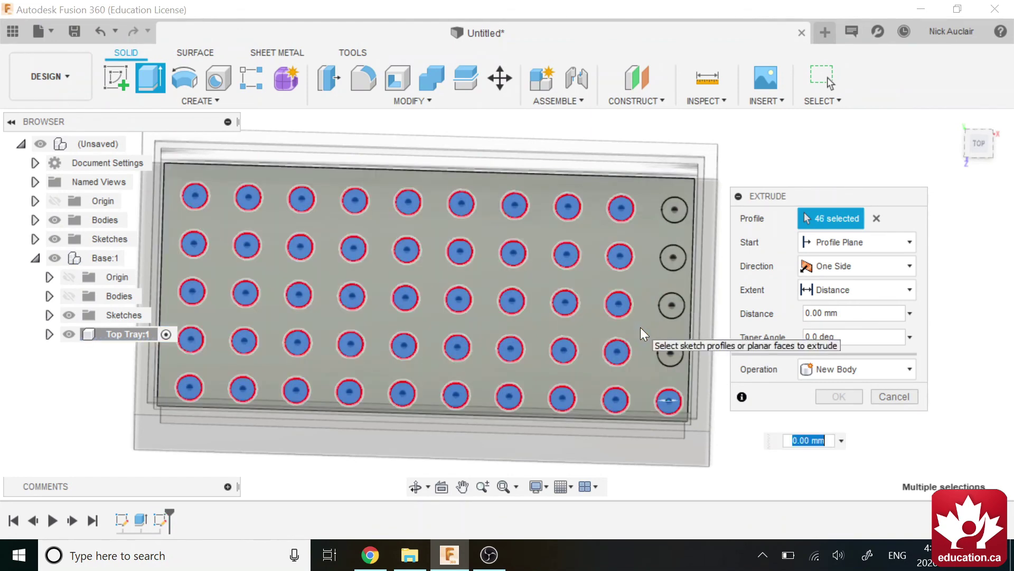
left_click(662, 346)
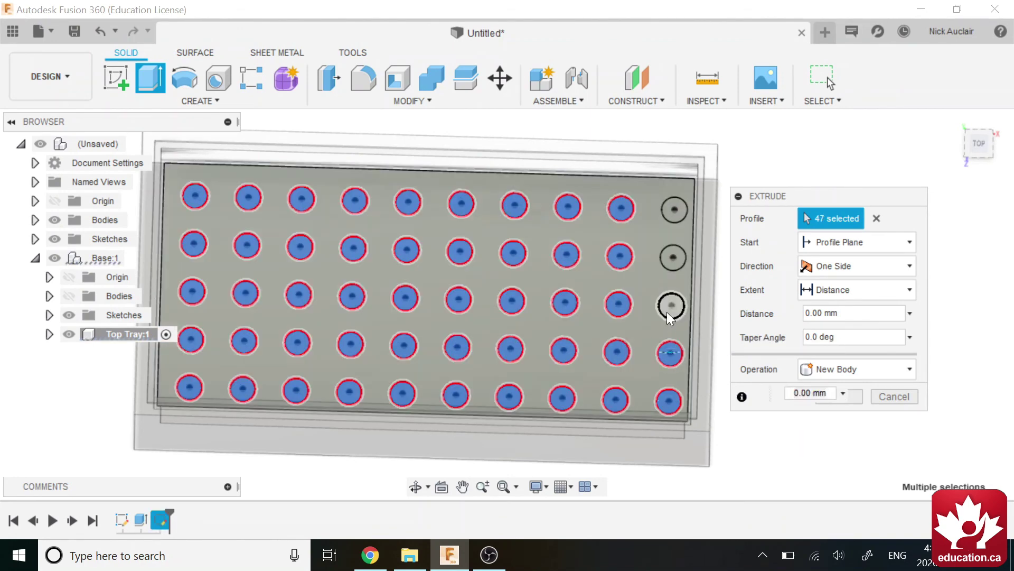
left_click(667, 311)
left_click(676, 211)
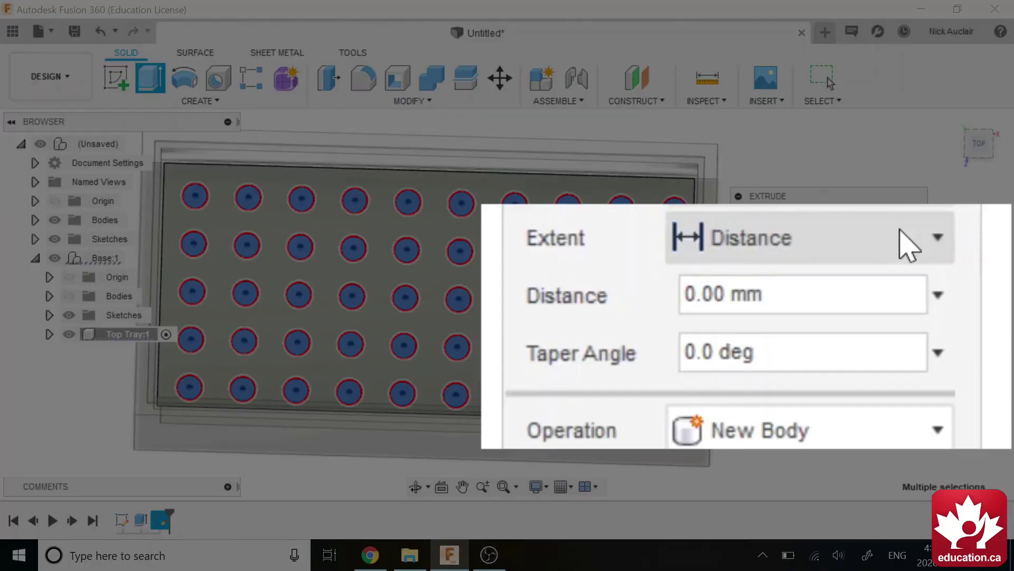
Hide the top-level bodies and extrude the circles with extent To Object to the tray's underside, cutting the drainage holes
left_click(893, 290)
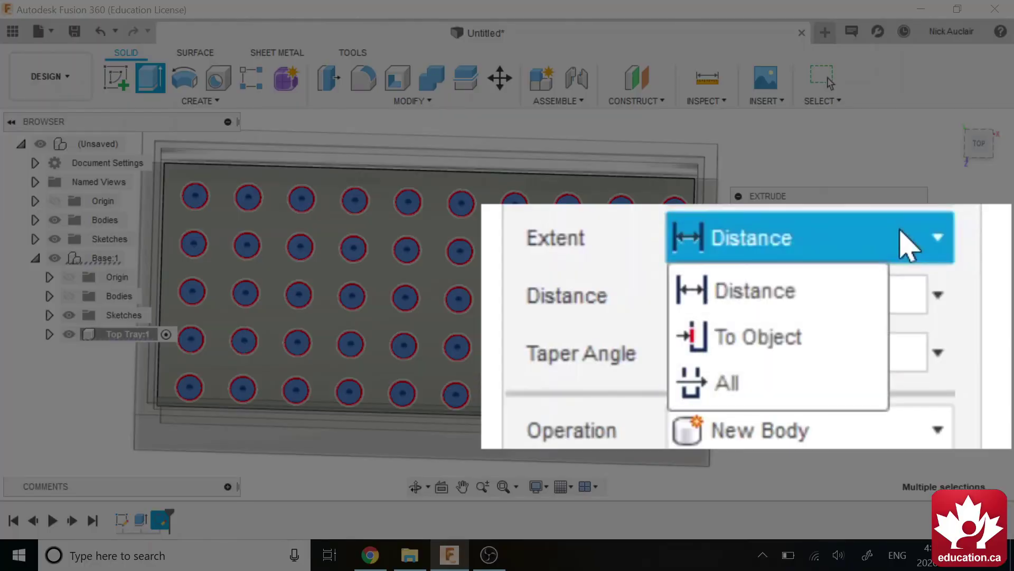
left_click(781, 338)
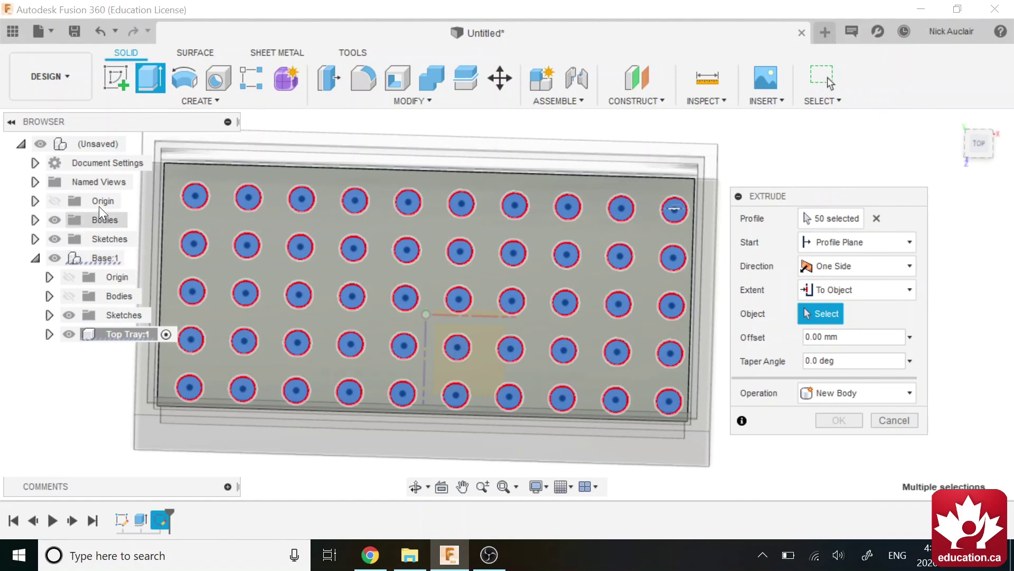
middle_click_drag(446, 344, 450, 250, "shift")
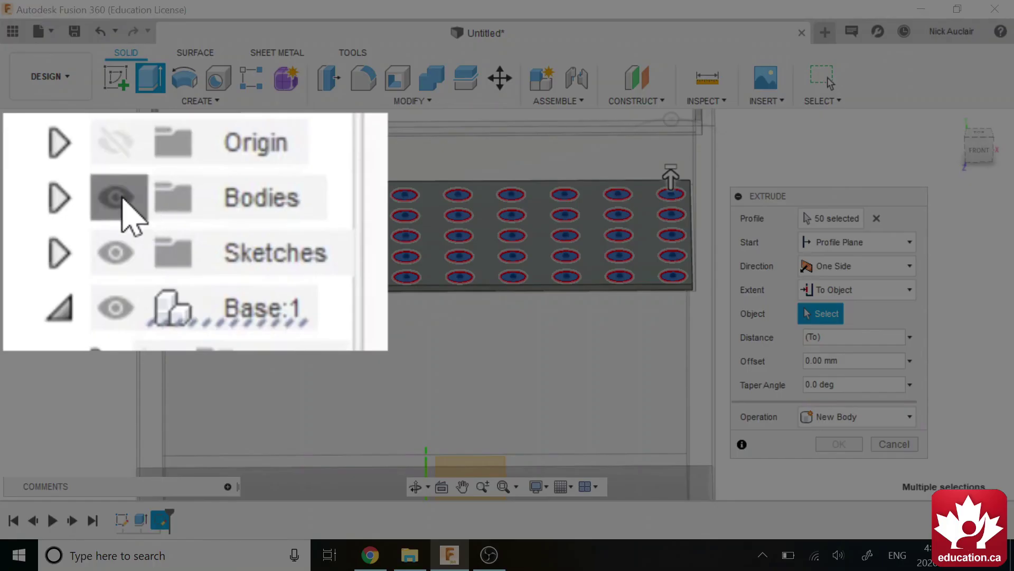
left_click(123, 199)
middle_click_drag(429, 368, 426, 248, "shift")
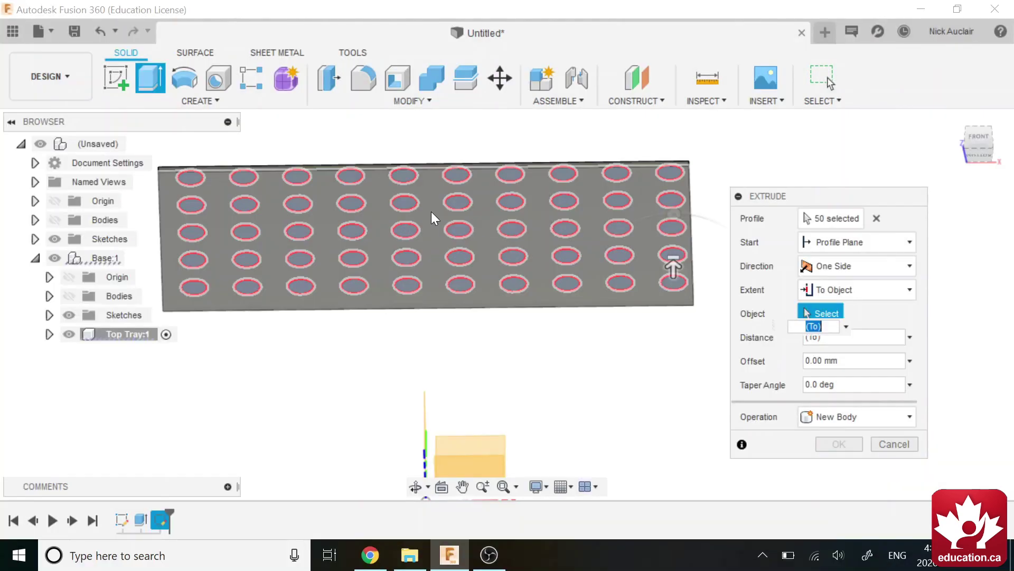
left_click(431, 211)
left_click(839, 444)
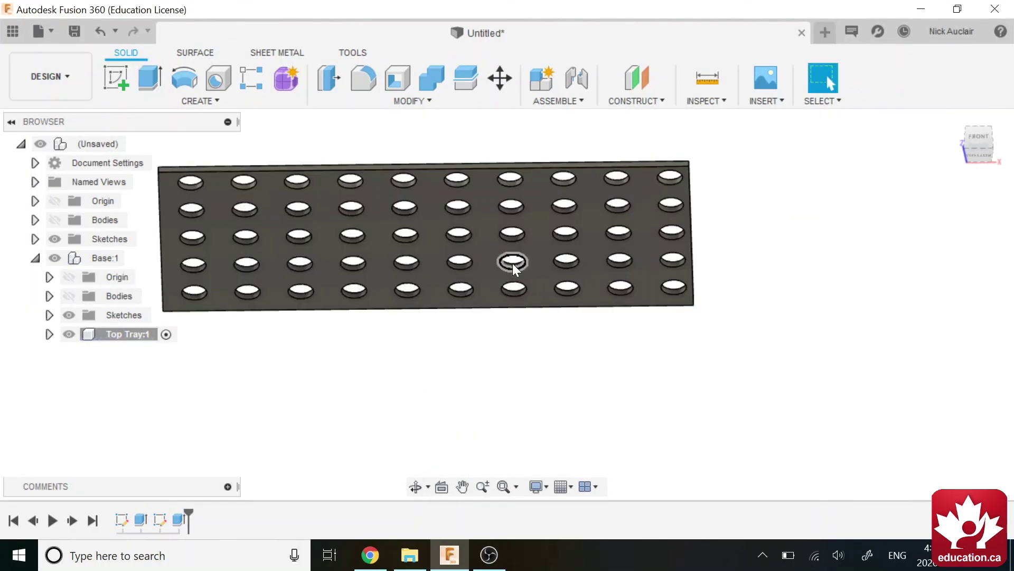
Show the top-level bodies and the Base component's bodies, and inspect the perforated top tray inside the tank
middle_click_drag(514, 264, 504, 337, "shift")
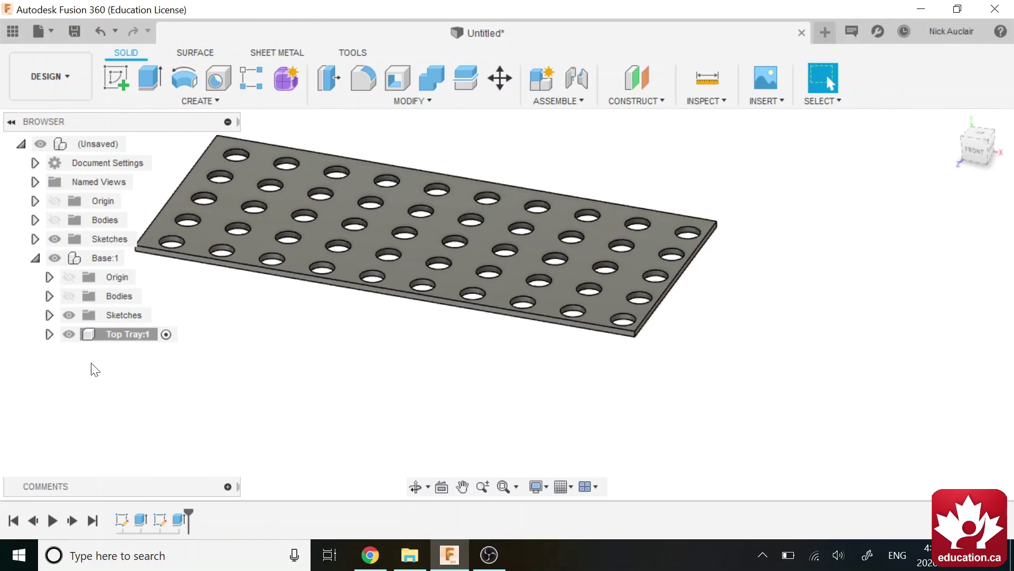
middle_click_drag(95, 370, 412, 331, "shift")
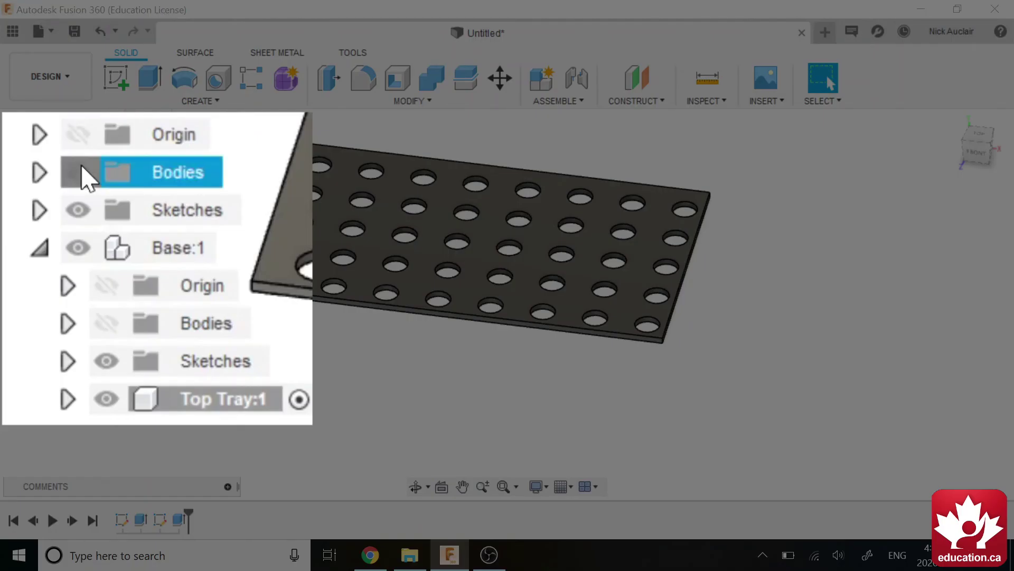
left_click(54, 220)
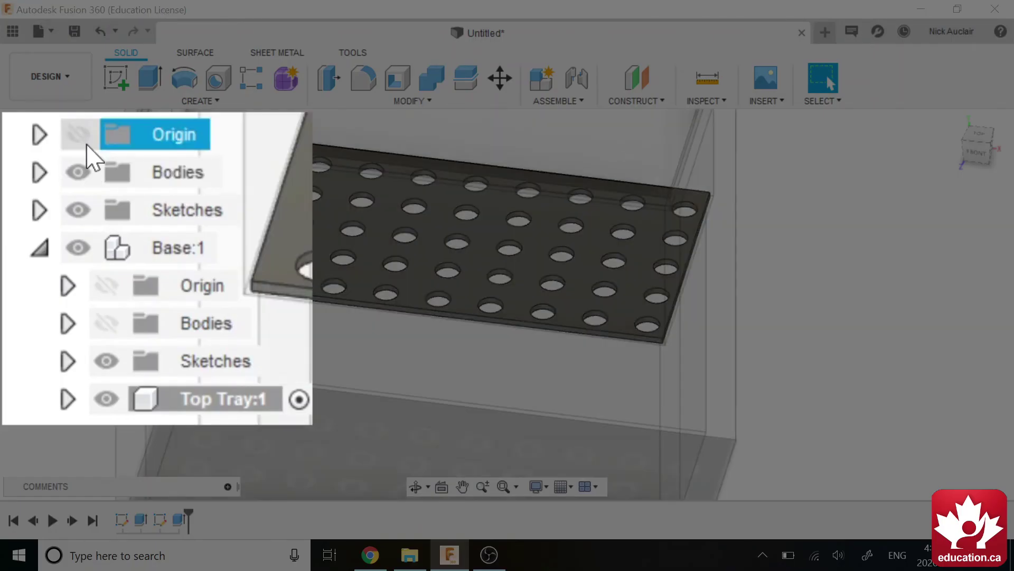
left_click(107, 323)
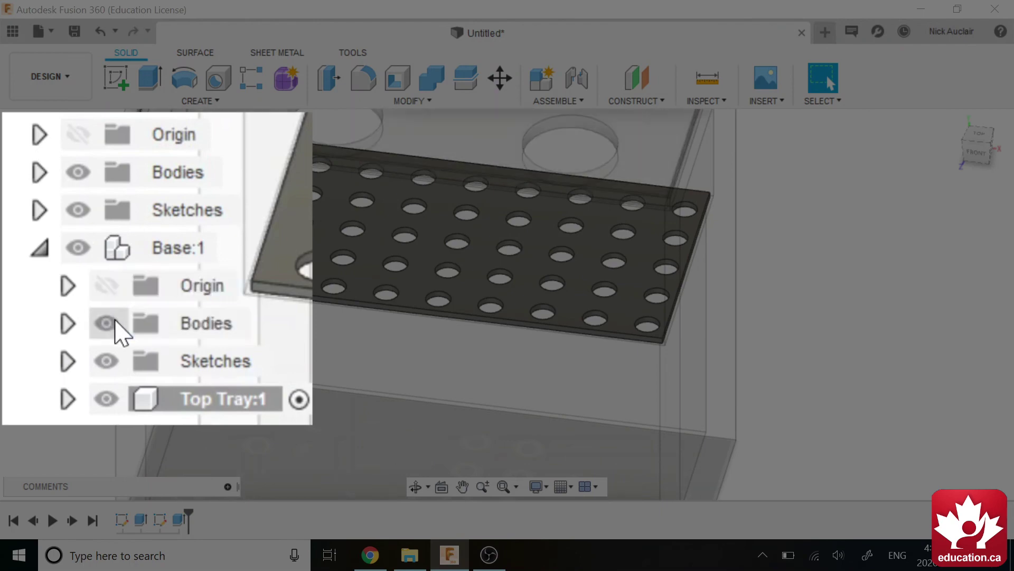
scroll(446, 257, "down", 3)
middle_click_drag(503, 258, 628, 325)
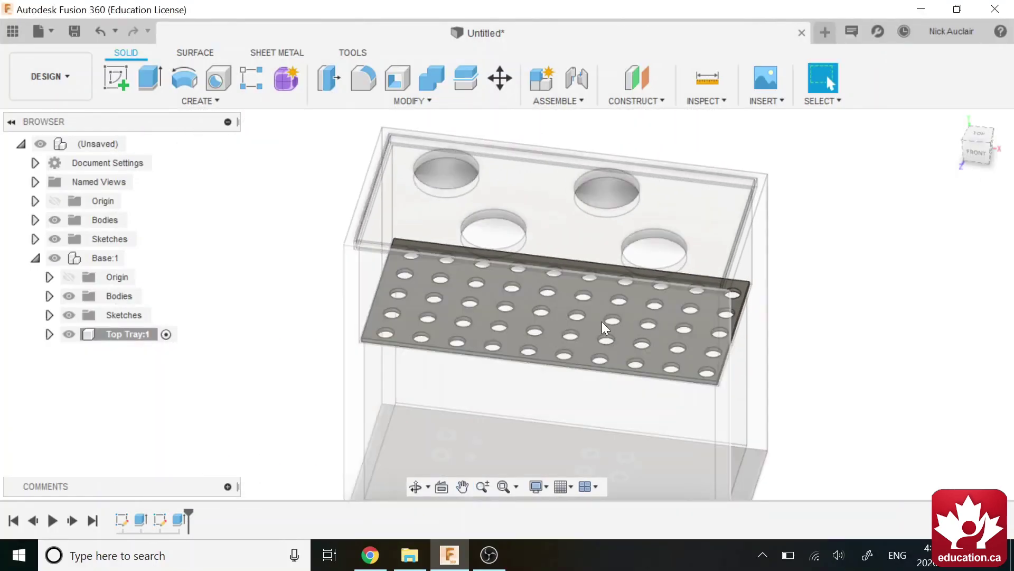
scroll(461, 208, "down", 2)
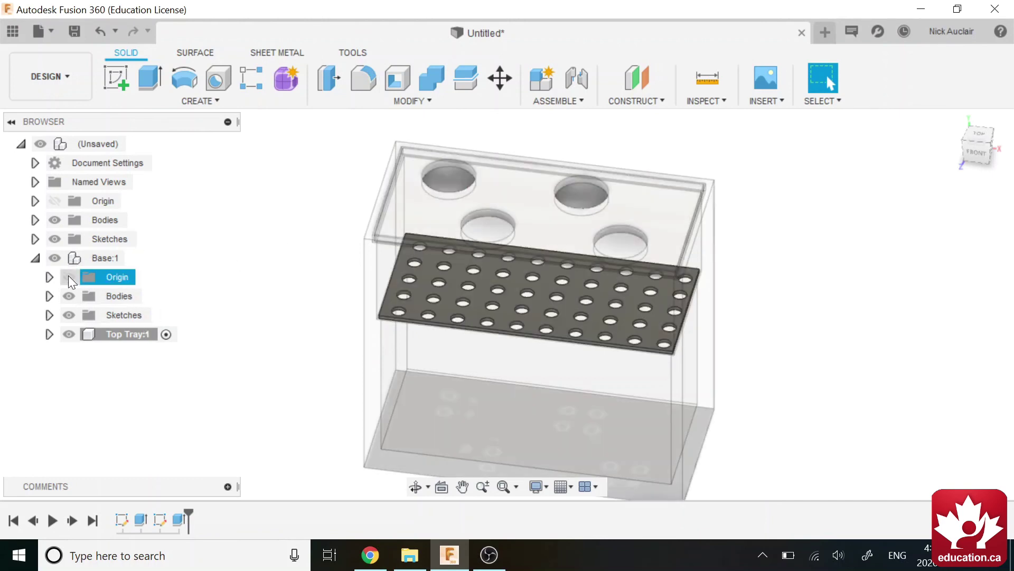
mouse_move(538, 328)
middle_mouse_down()
mouse_move(552, 330)
mouse_move(484, 324)
mouse_move(459, 294)
mouse_move(423, 278)
mouse_move(378, 294)
mouse_move(511, 291)
middle_mouse_up()
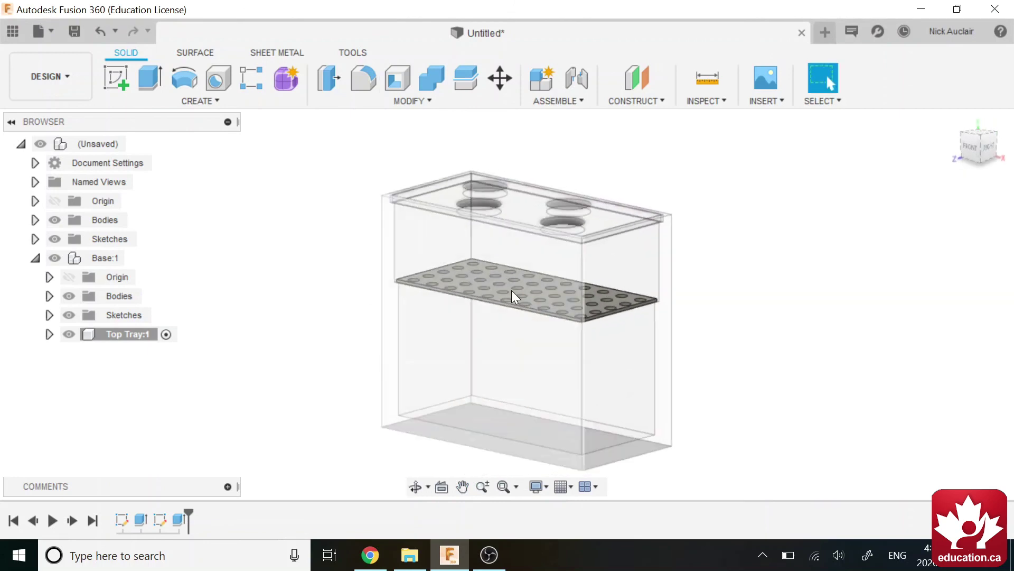
middle_click_drag(464, 337, 426, 280)
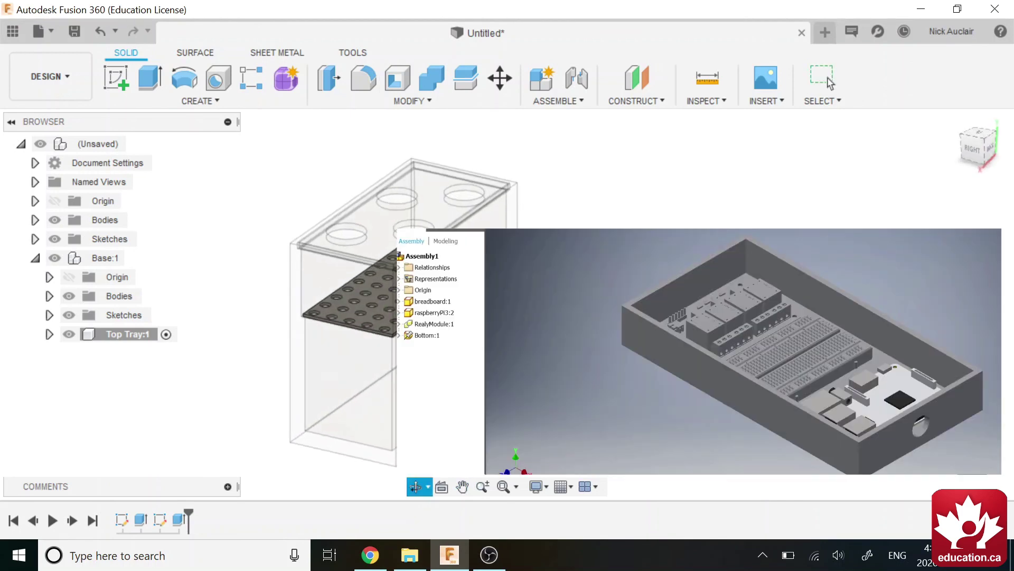